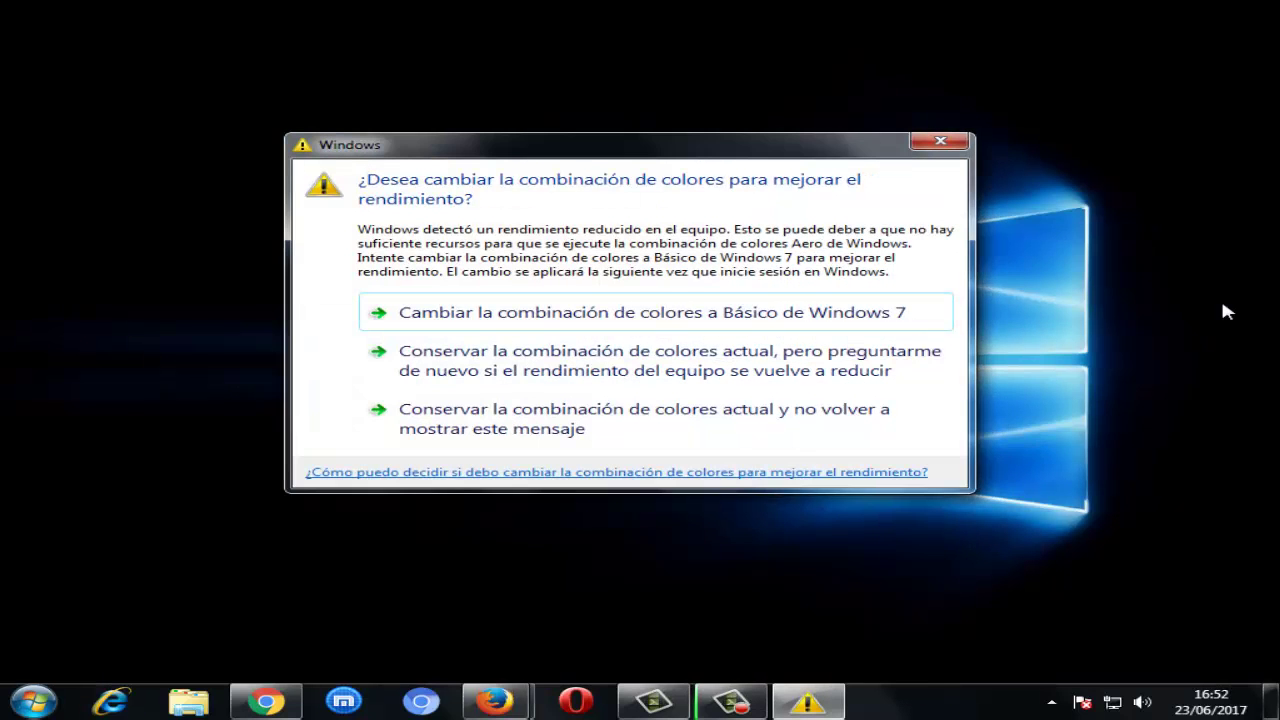
Step: Dismiss the Windows colour scheme prompt and open Google Chrome in a maximized window
click(930, 145)
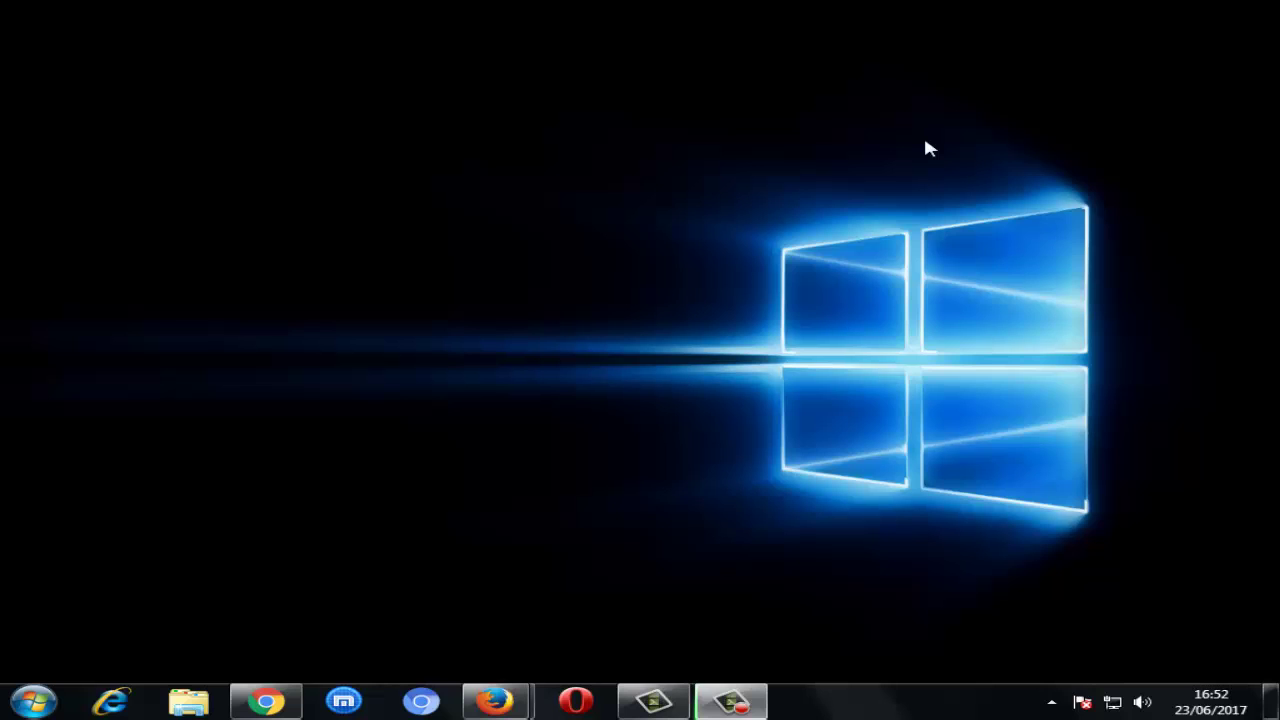
click(33, 701)
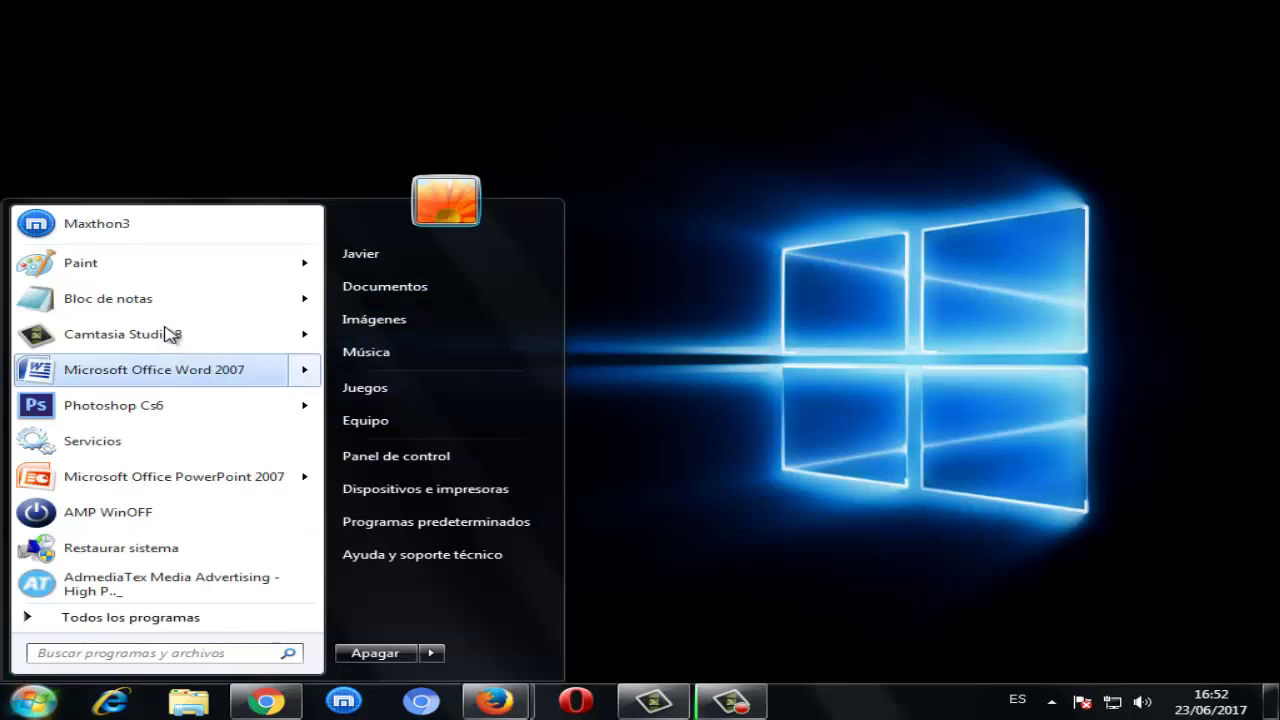
click(113, 620)
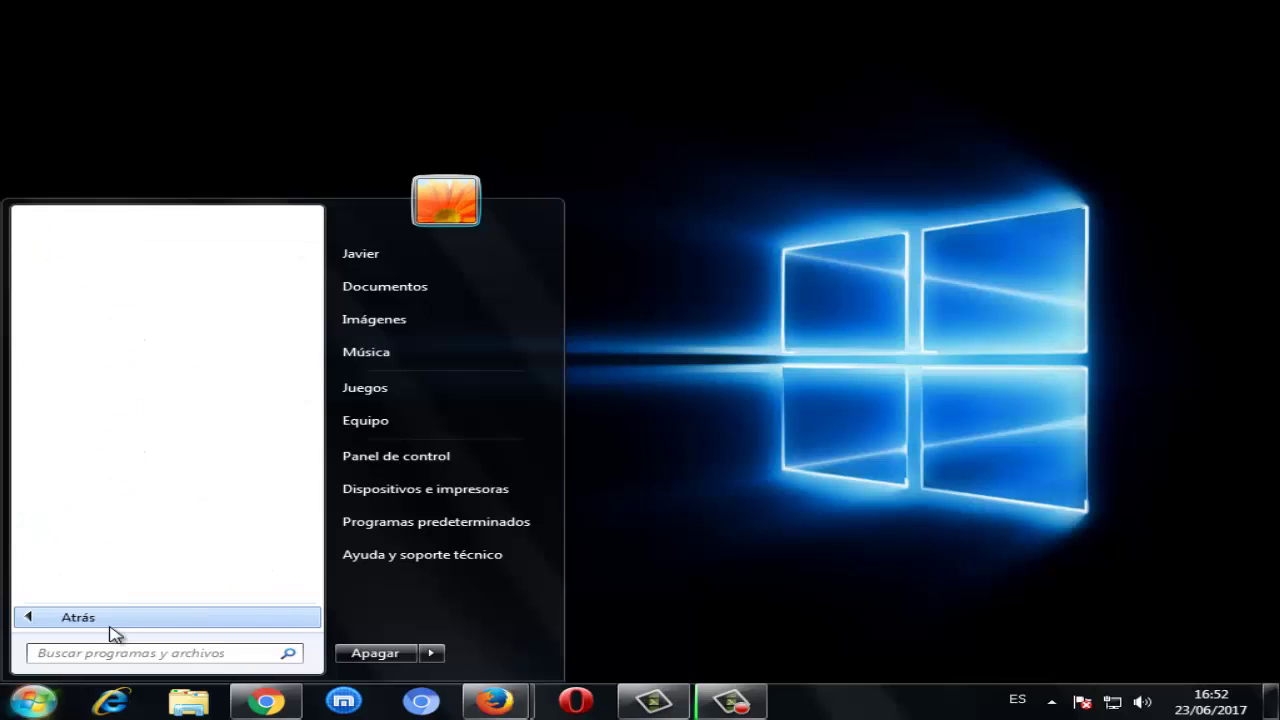
click(105, 322)
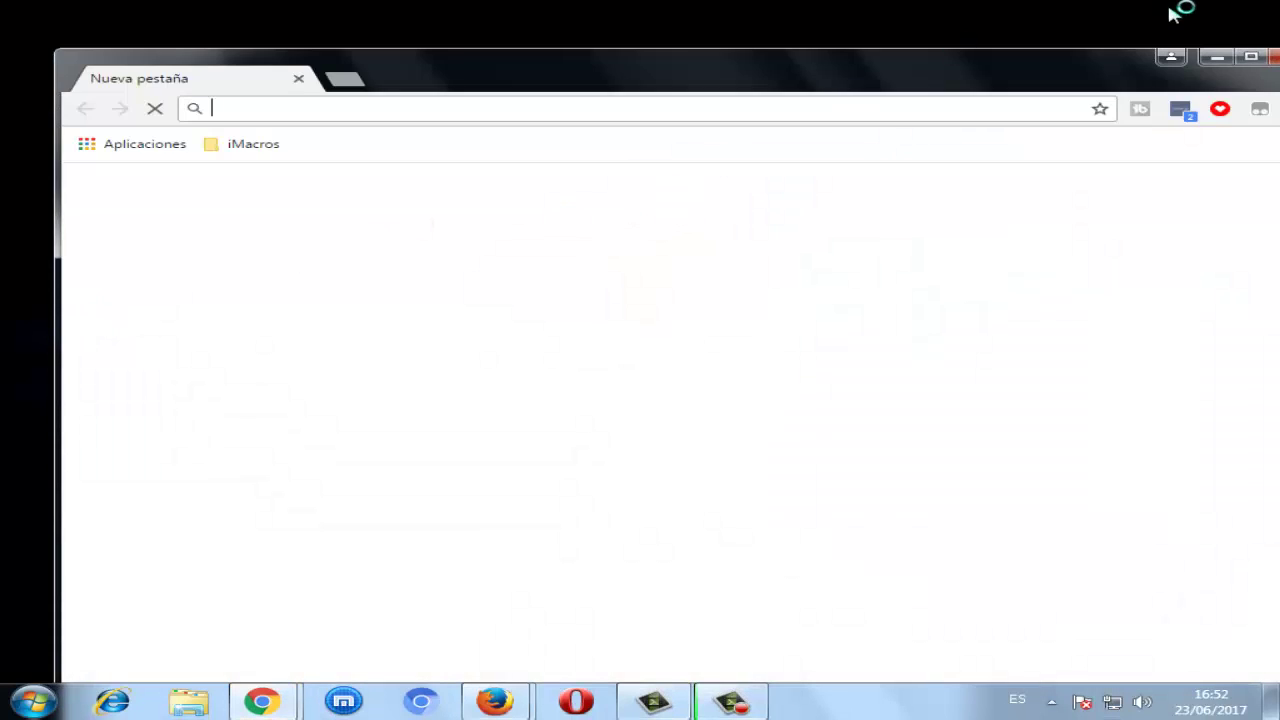
click(1250, 57)
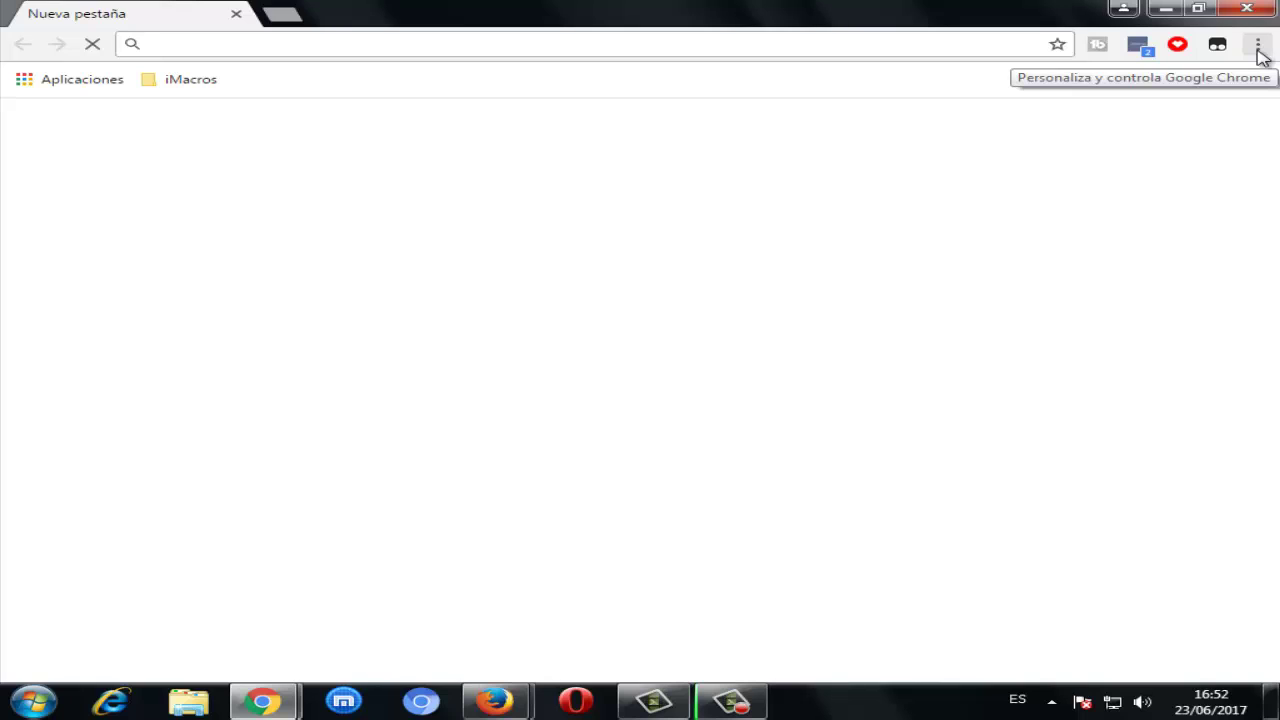
Step: Open a new incognito window in Chrome and close it again
click(1258, 50)
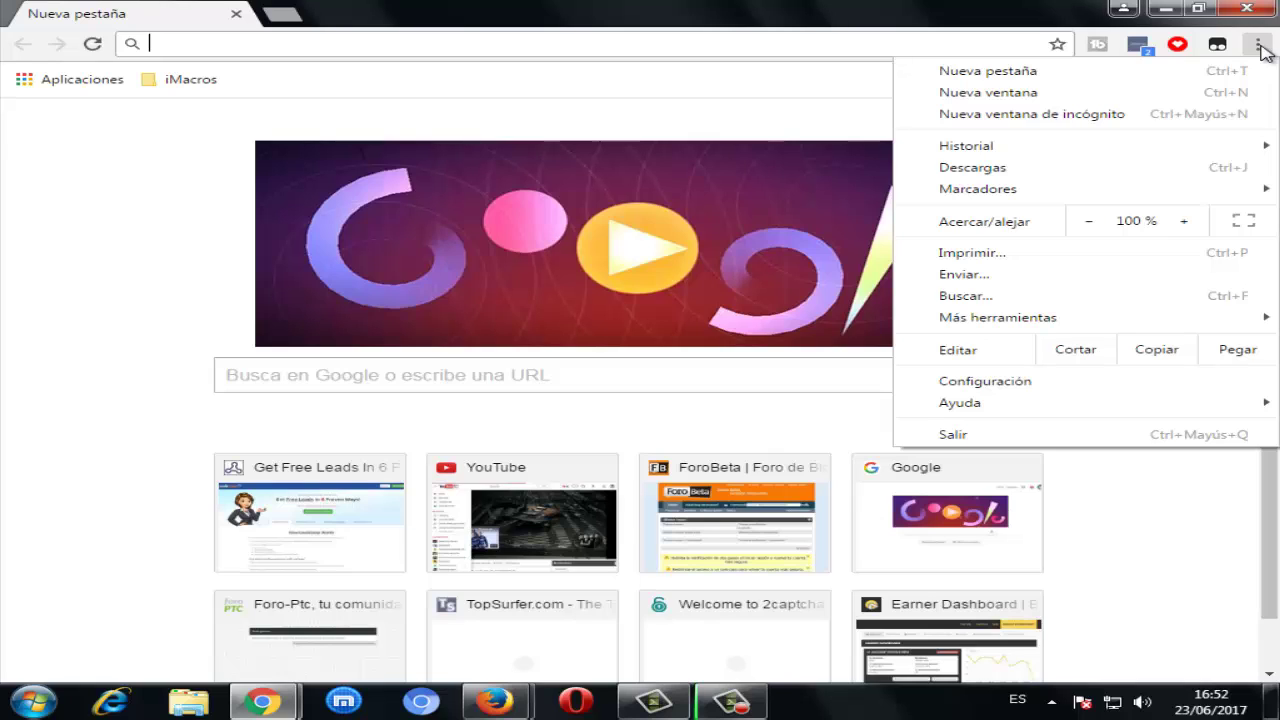
click(1055, 121)
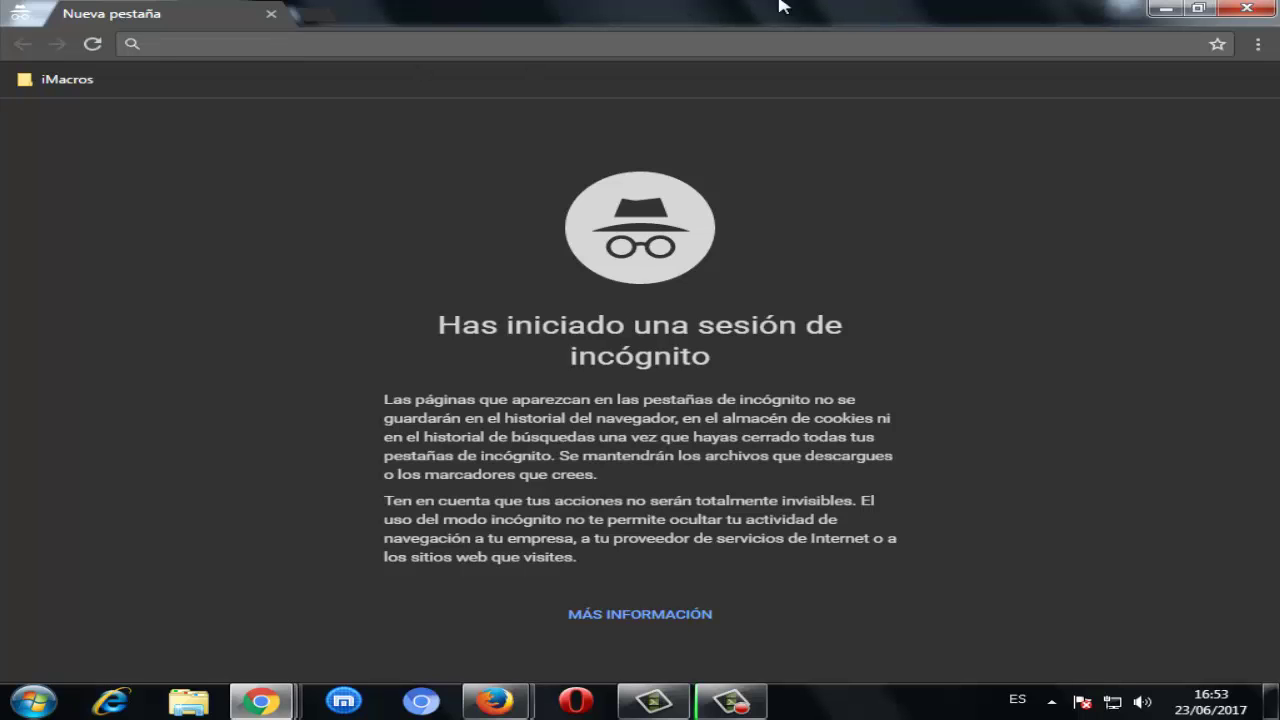
click(1265, 10)
Step: Open Chrome's Extensions page and review the installed extensions and whether each one is enabled
click(1257, 45)
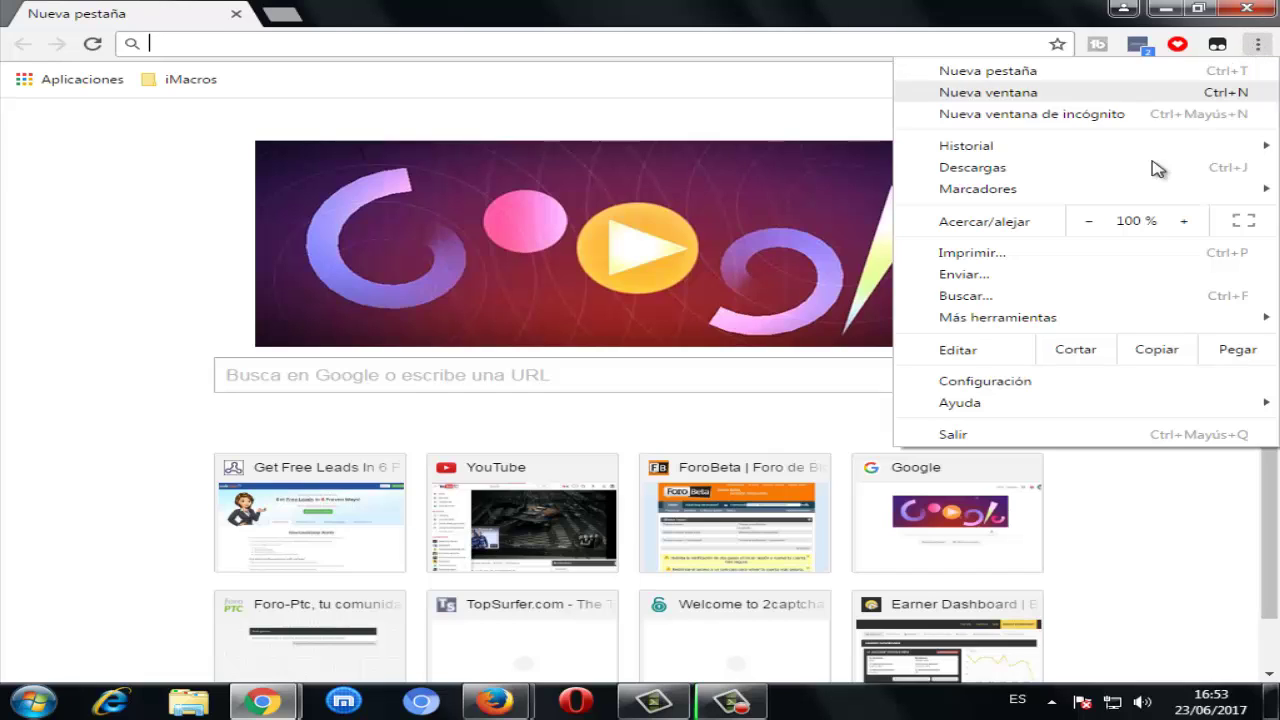
mouse_move(1060, 318)
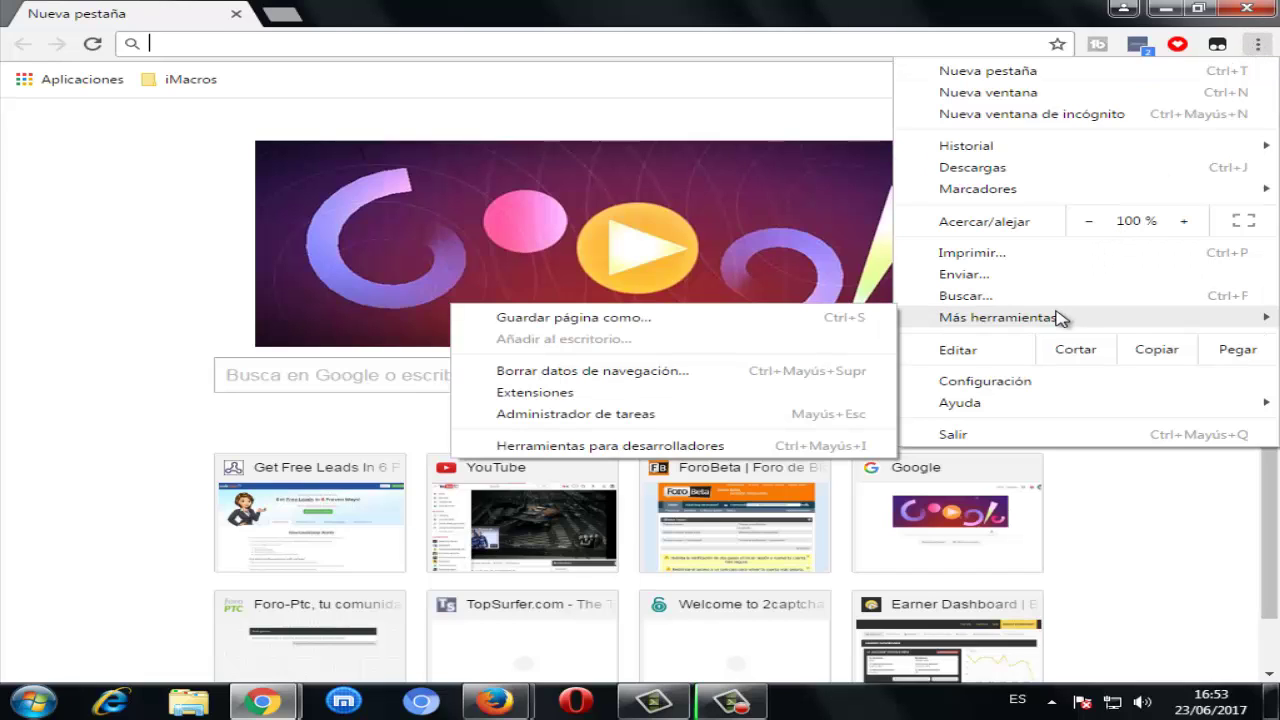
click(606, 396)
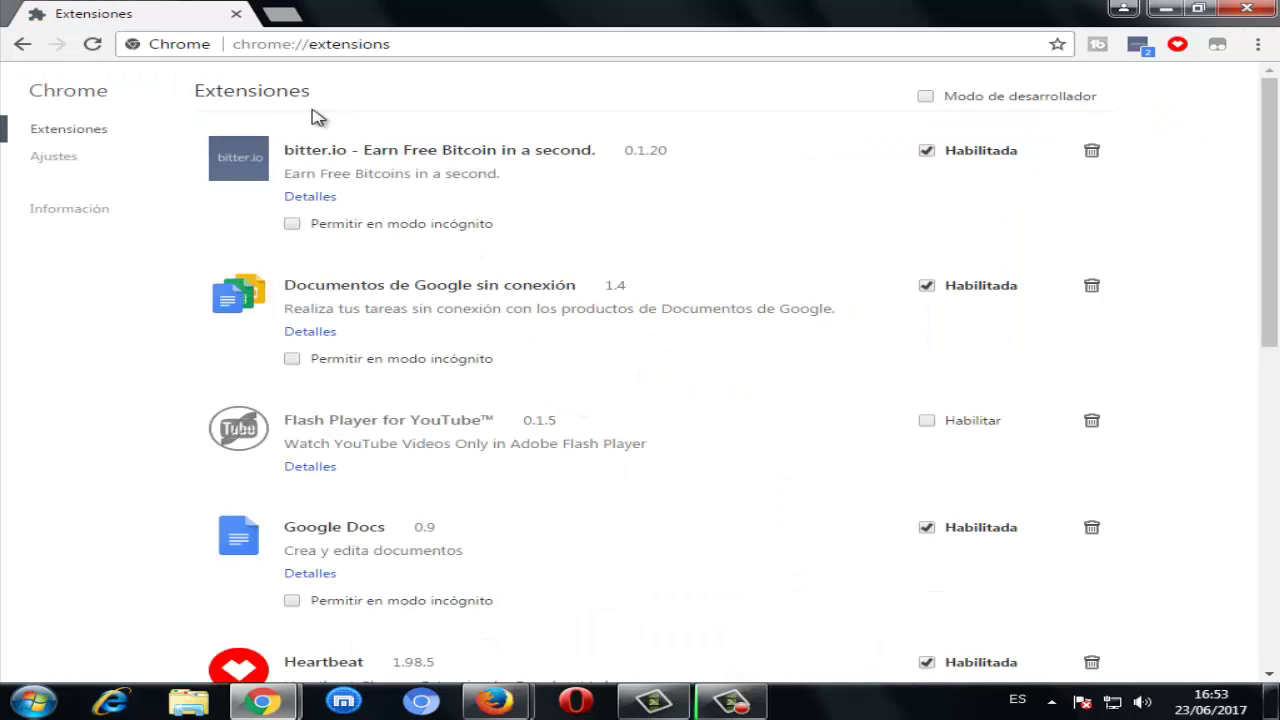
scroll(751, 346, down, 5)
scroll(751, 374, up, 5)
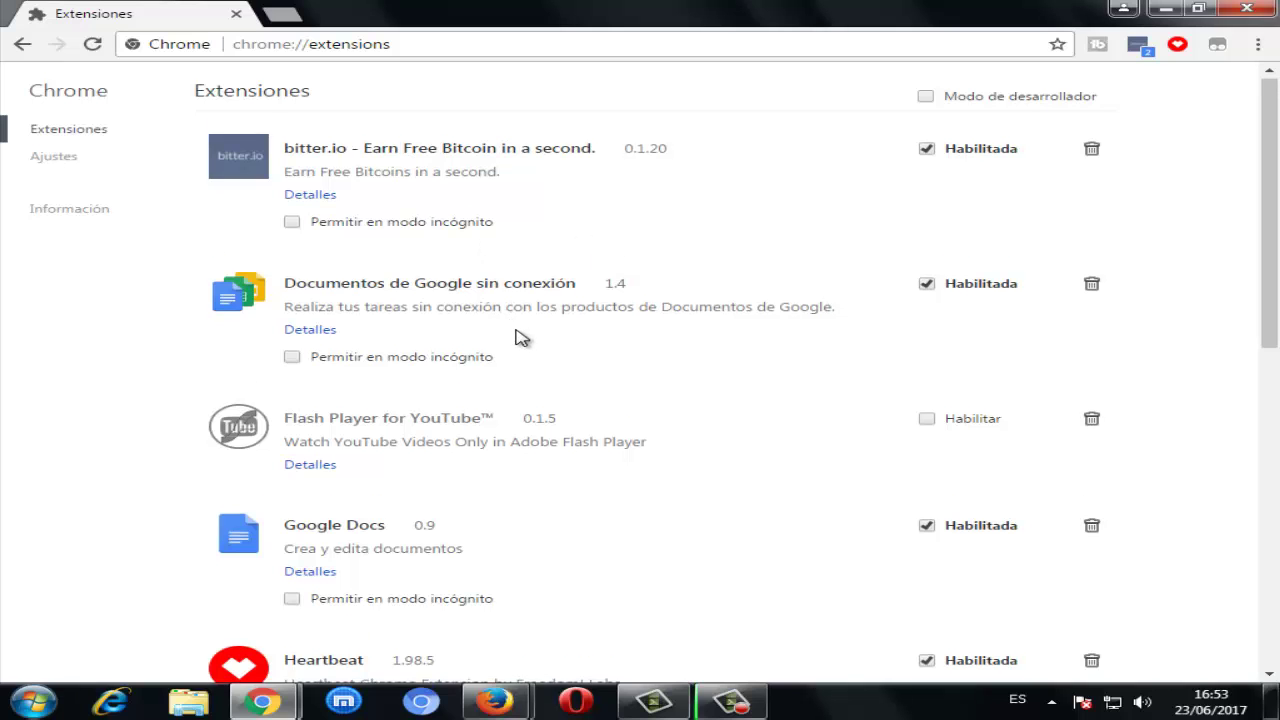
scroll(520, 335, down, 7)
scroll(674, 354, up, 7)
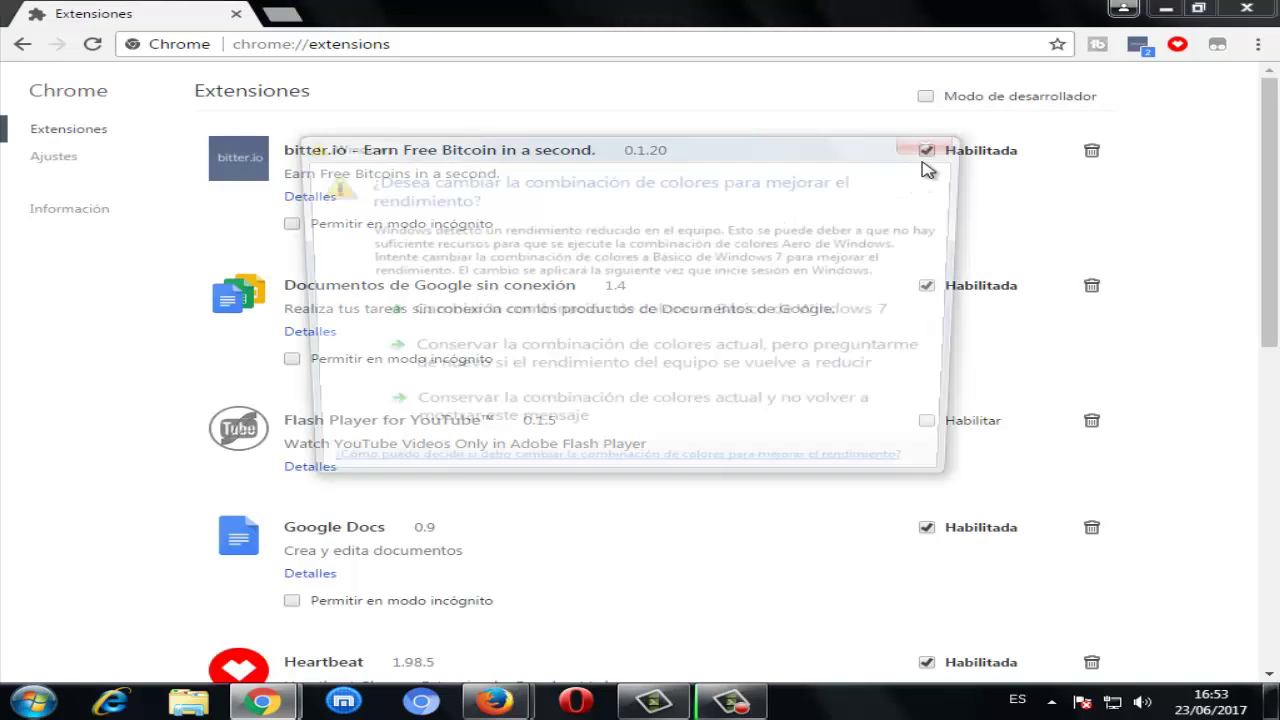
click(938, 150)
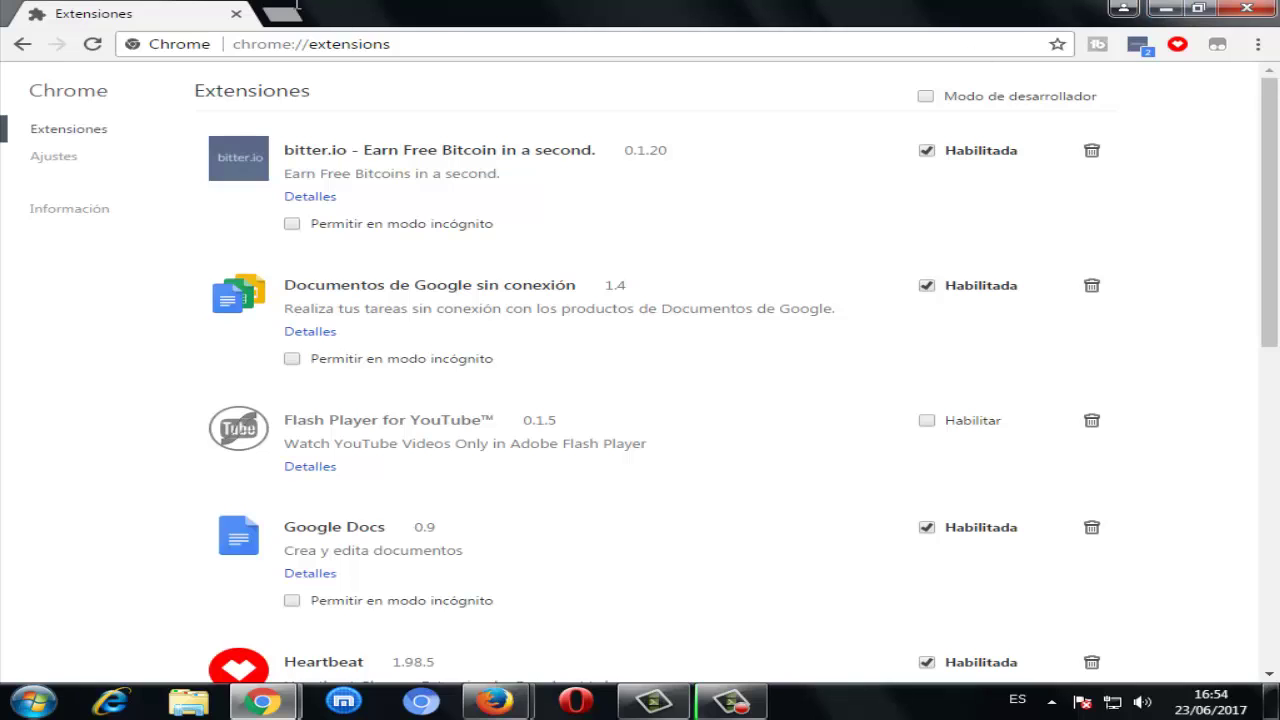
Step: Load and refresh a new tab page, and return to the Extensions page
click(296, 14)
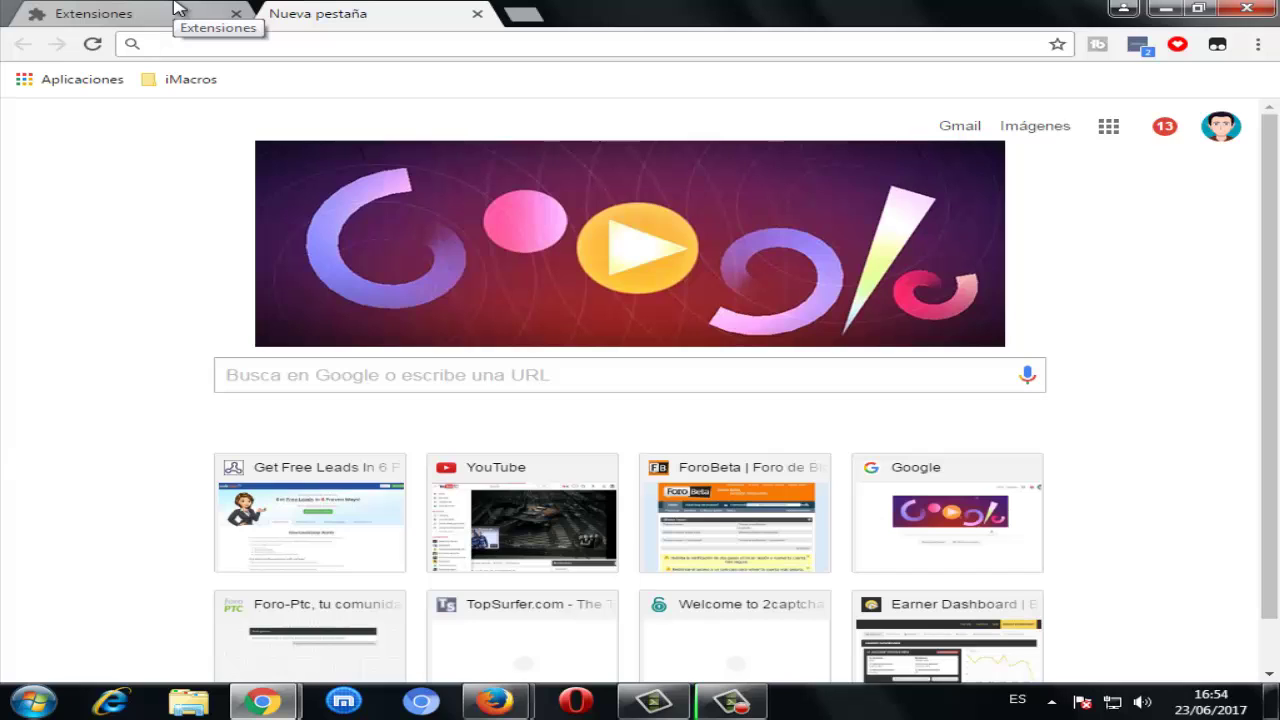
key(F5)
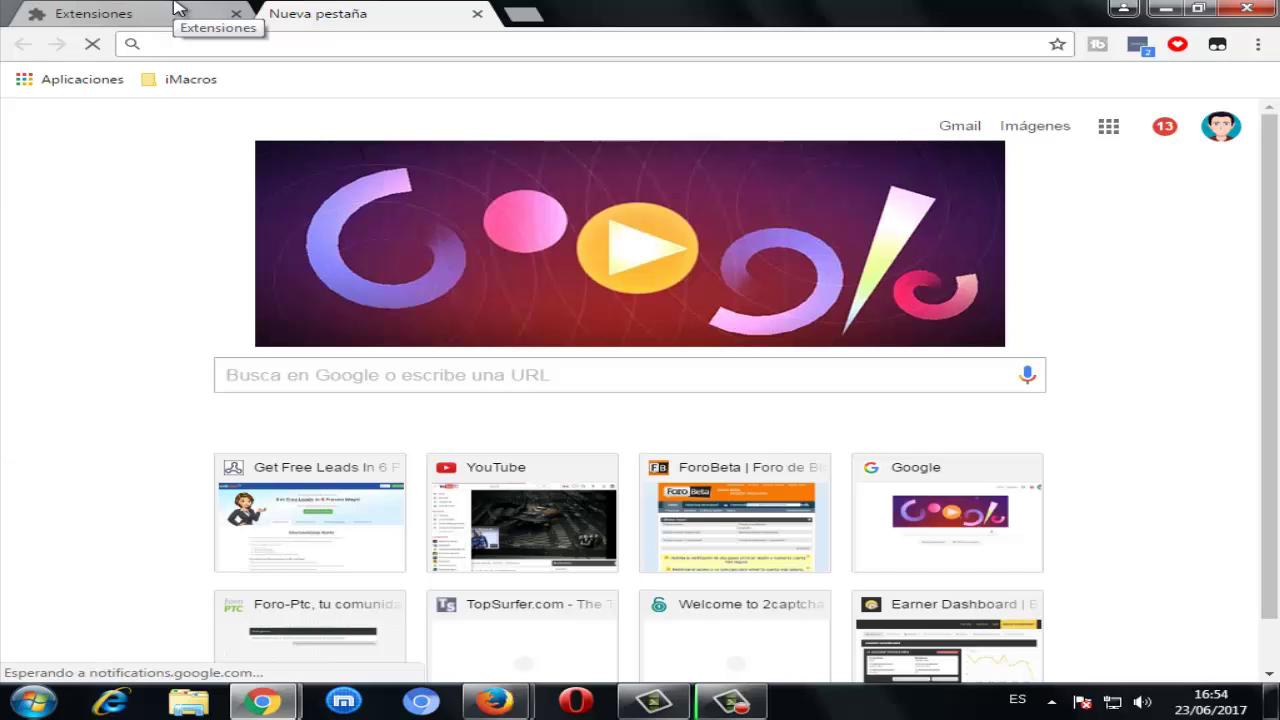
click(173, 10)
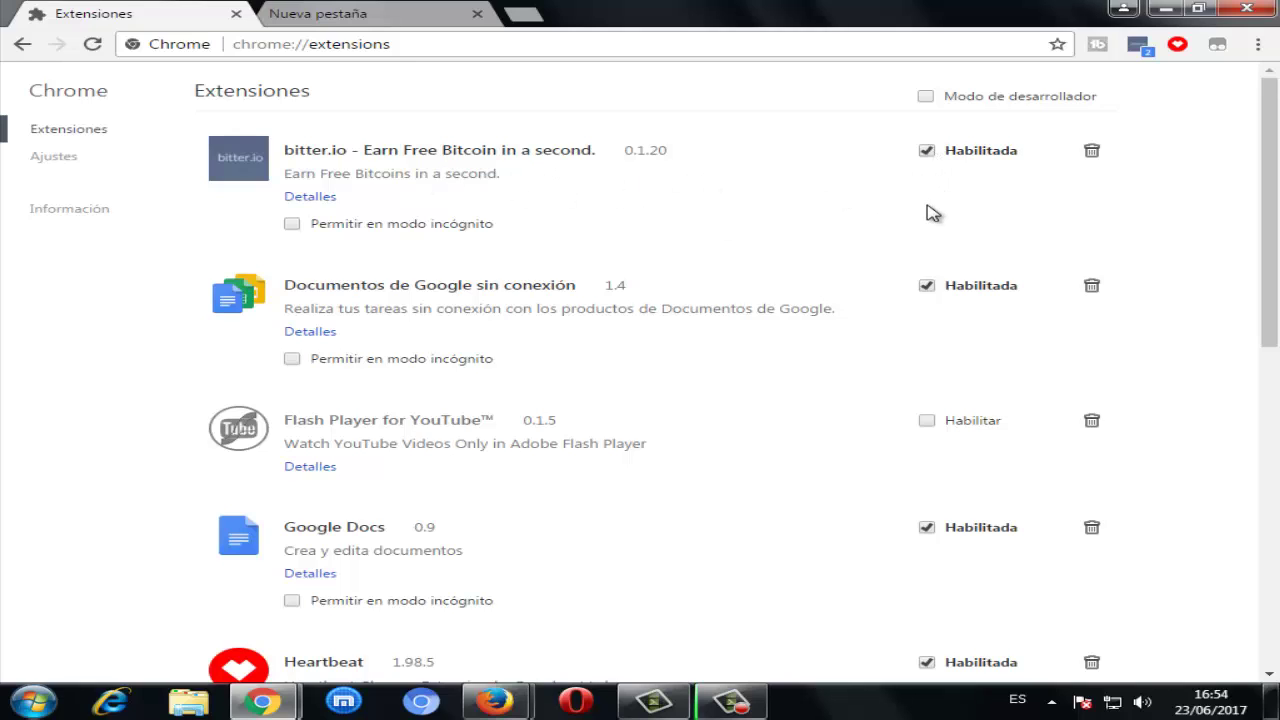
Step: Examine the full list of extensions and their enabled checkboxes, and close the Extensions page
scroll(938, 502, down, 3)
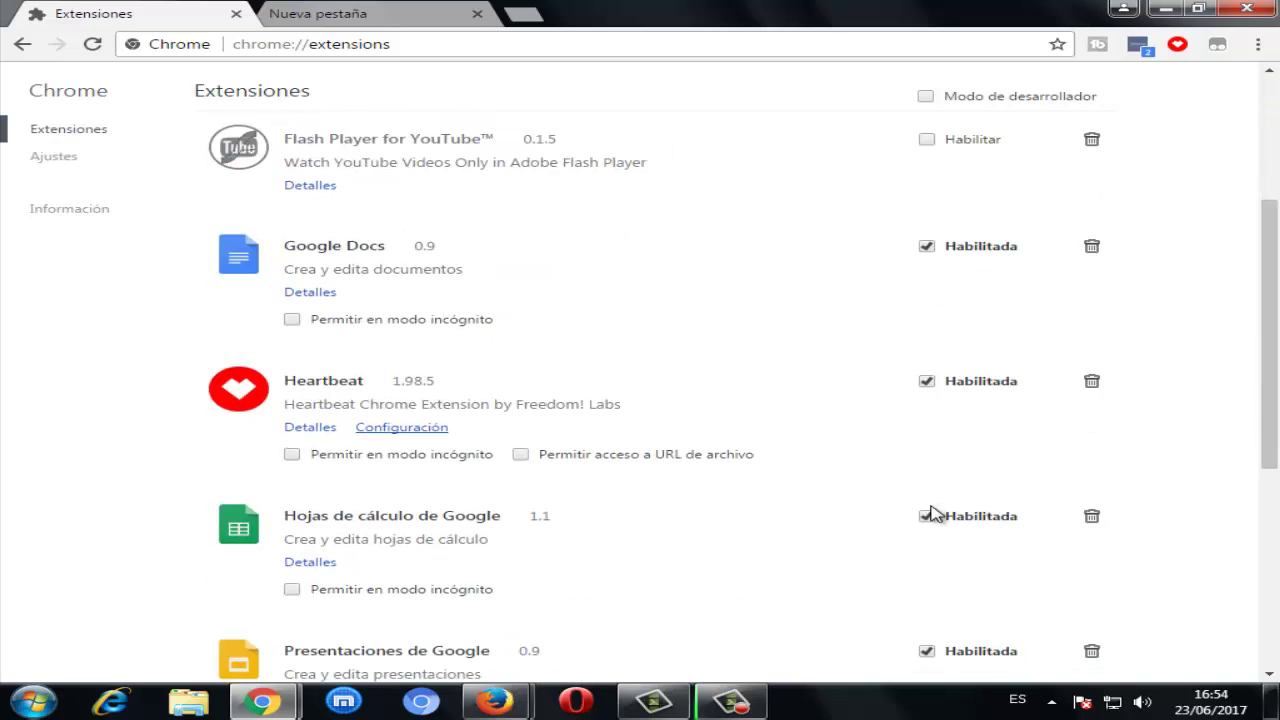
scroll(930, 505, down, 5)
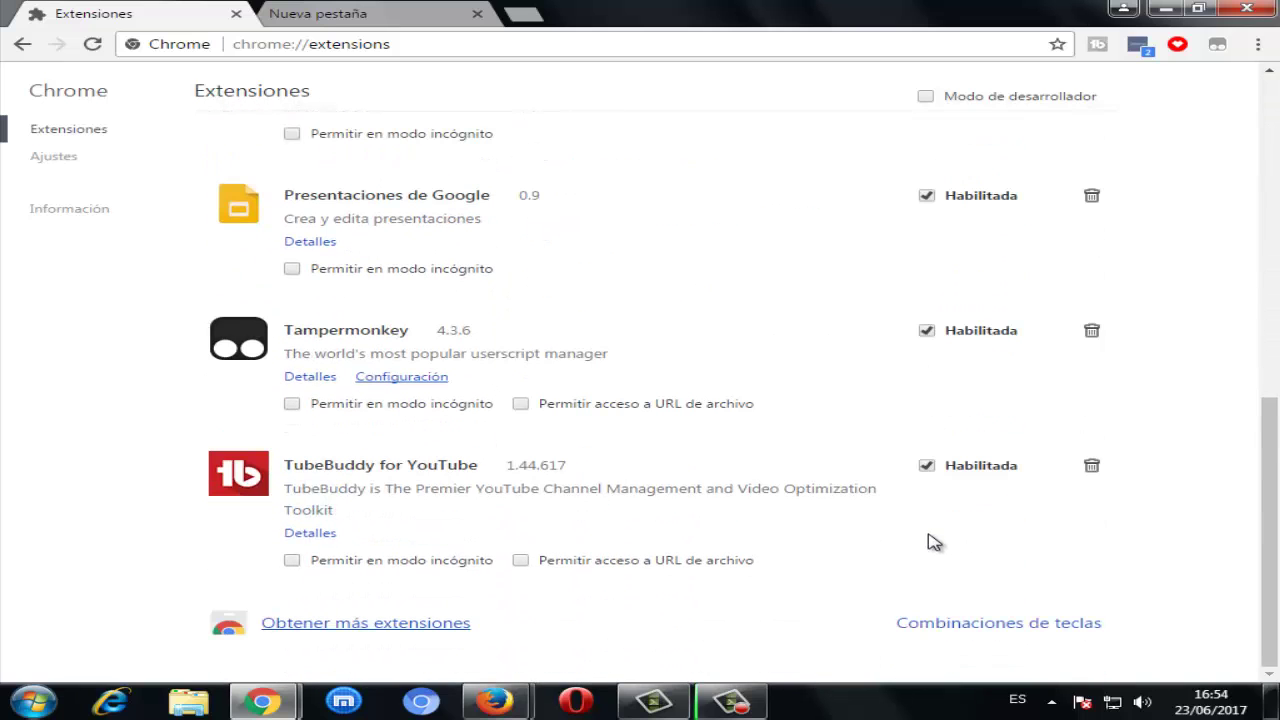
scroll(900, 522, up, 5)
scroll(872, 525, up, 2)
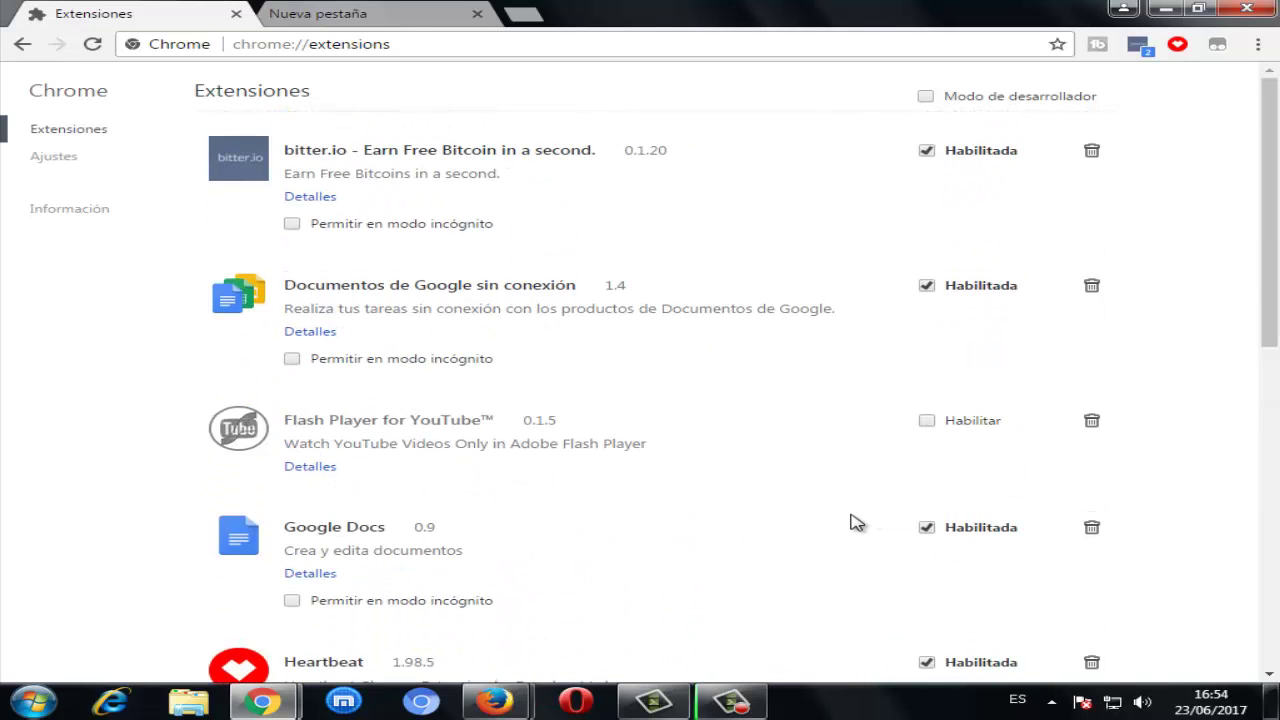
click(329, 9)
click(148, 10)
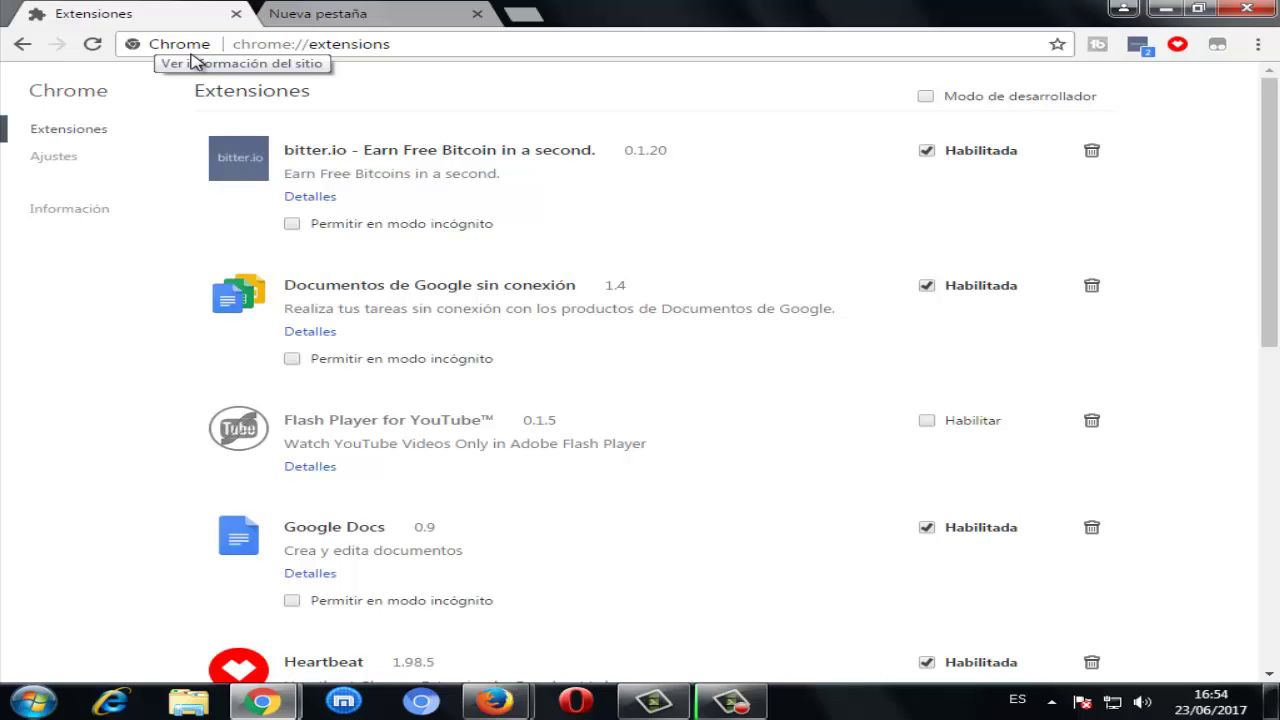
click(236, 15)
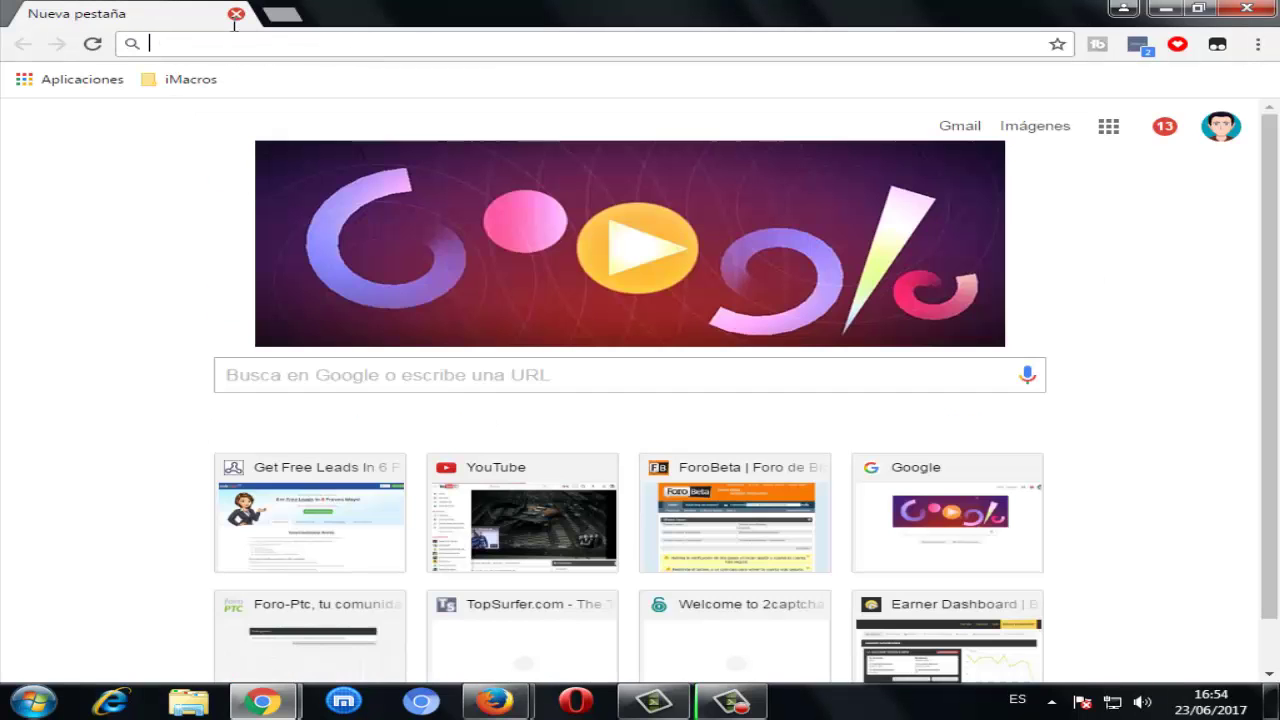
Step: Open Chrome's settings and expand the advanced configuration
click(1256, 45)
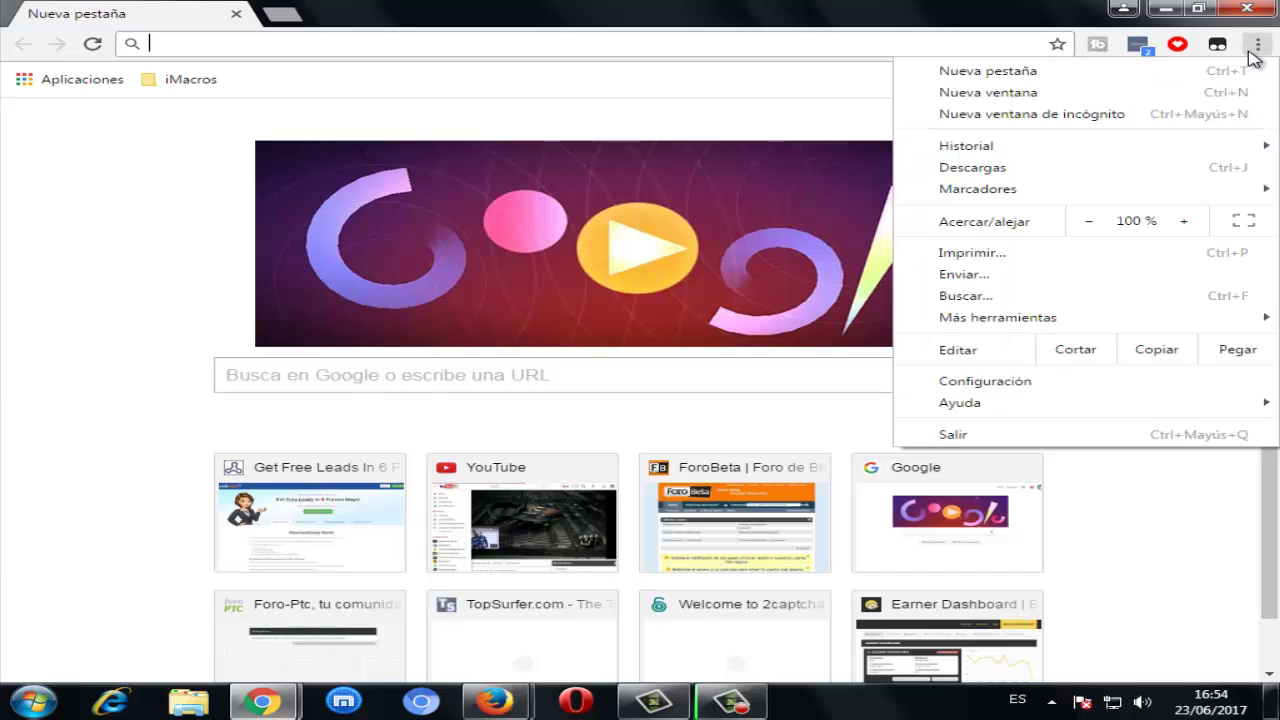
click(1014, 380)
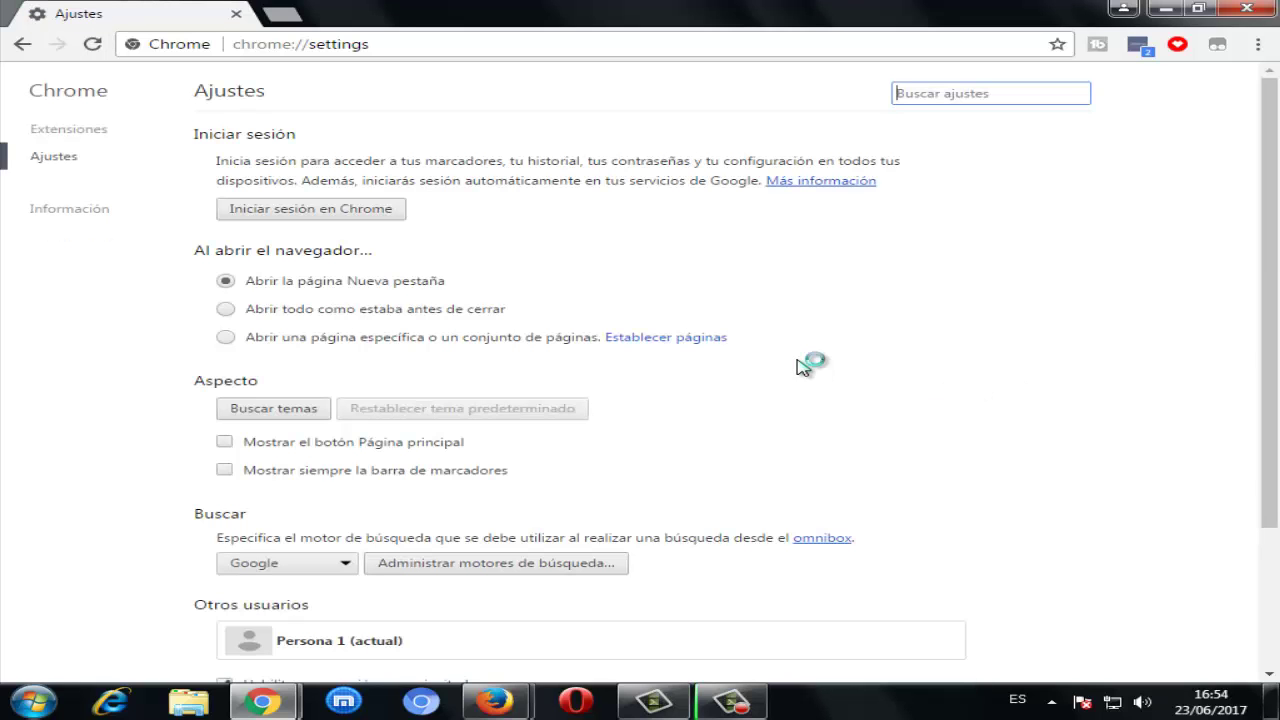
scroll(485, 392, down, 3)
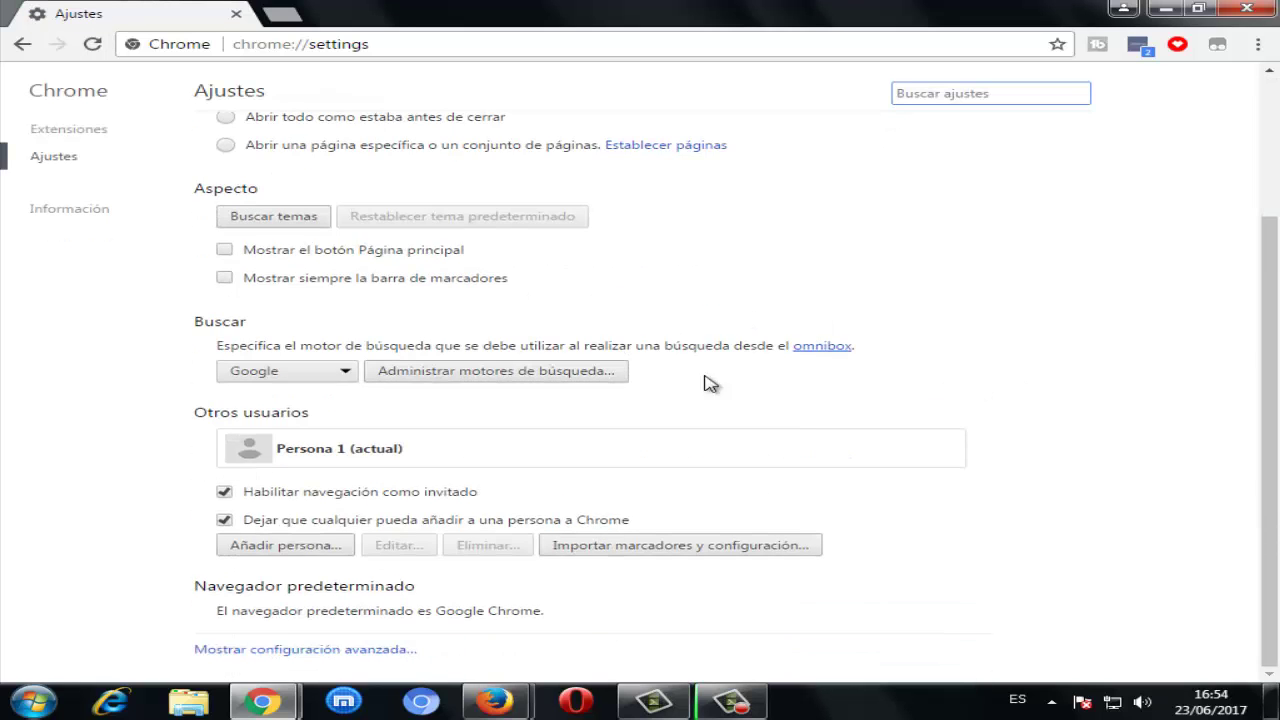
click(372, 652)
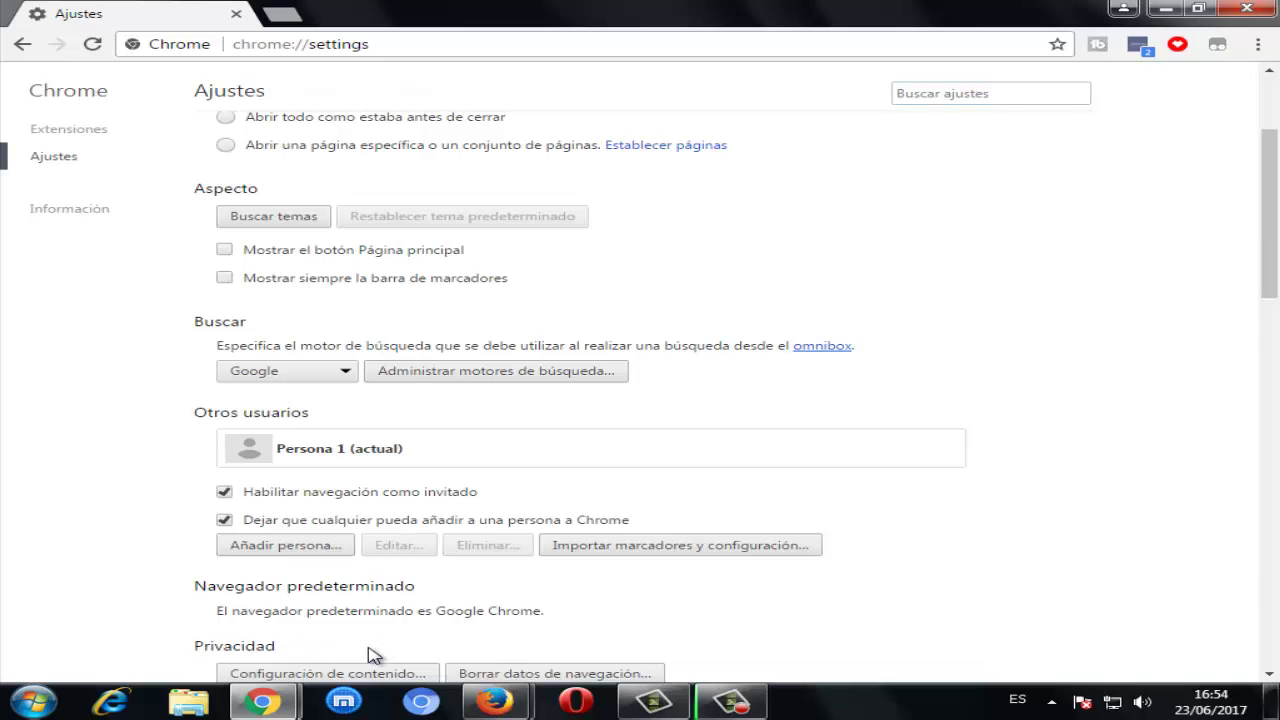
Step: Review the advanced settings from privacy through the system and reset sections, and close Chrome
scroll(414, 605, down, 3)
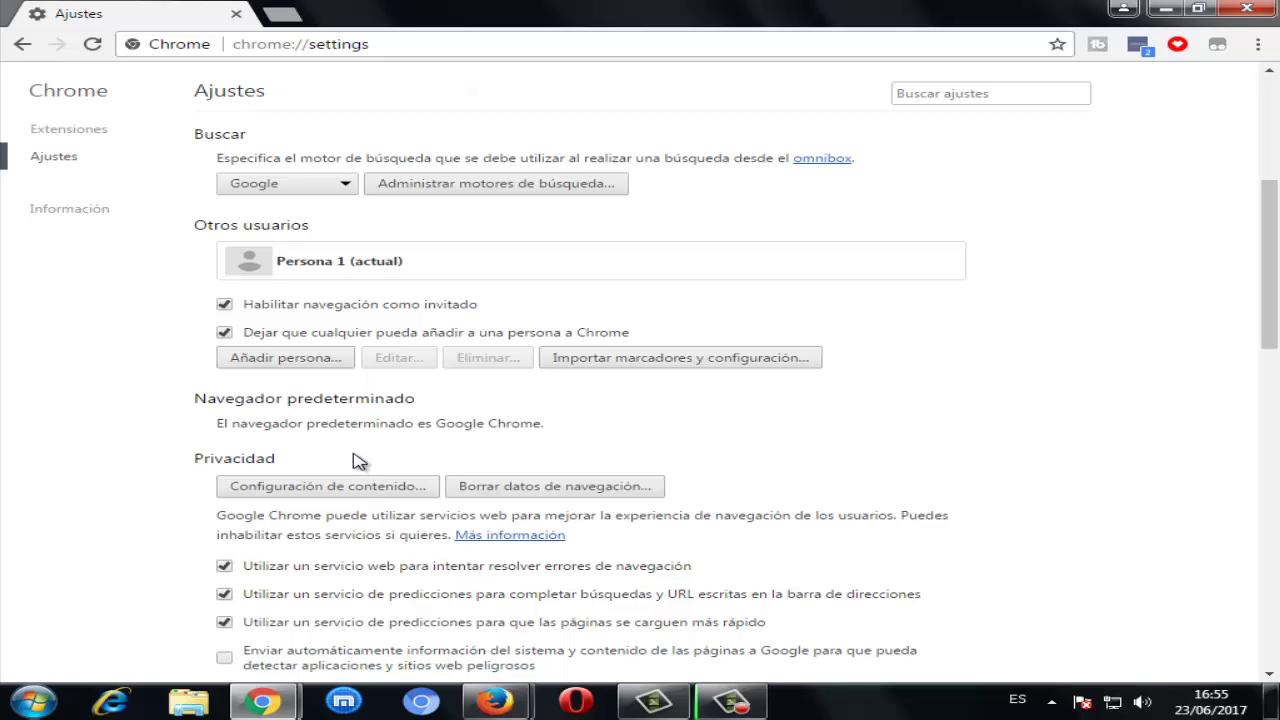
scroll(460, 520, down, 10)
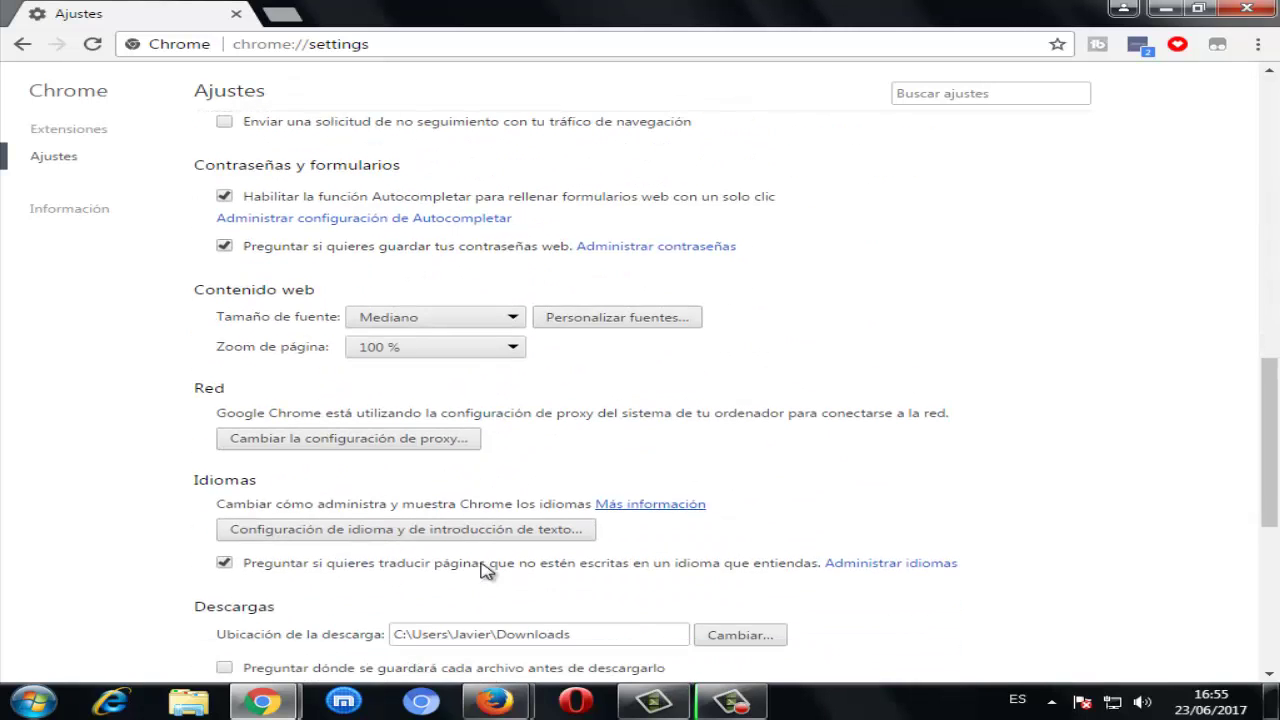
scroll(480, 590, down, 3)
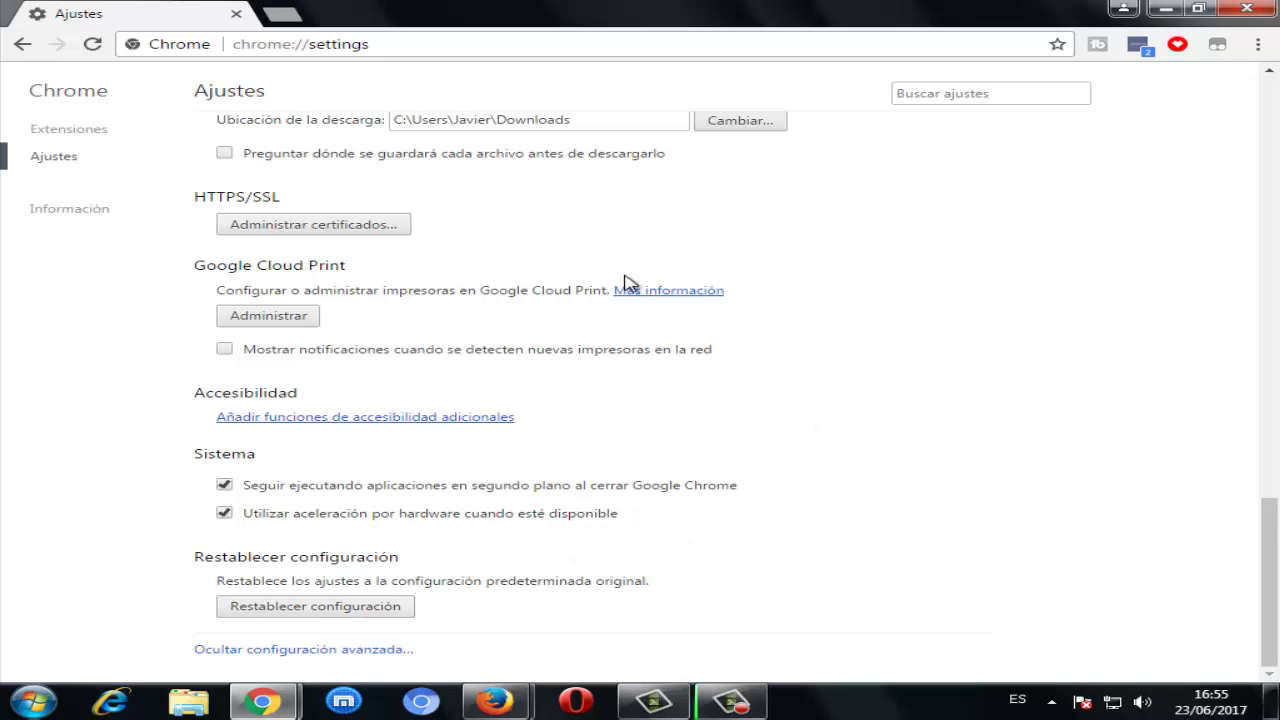
click(936, 142)
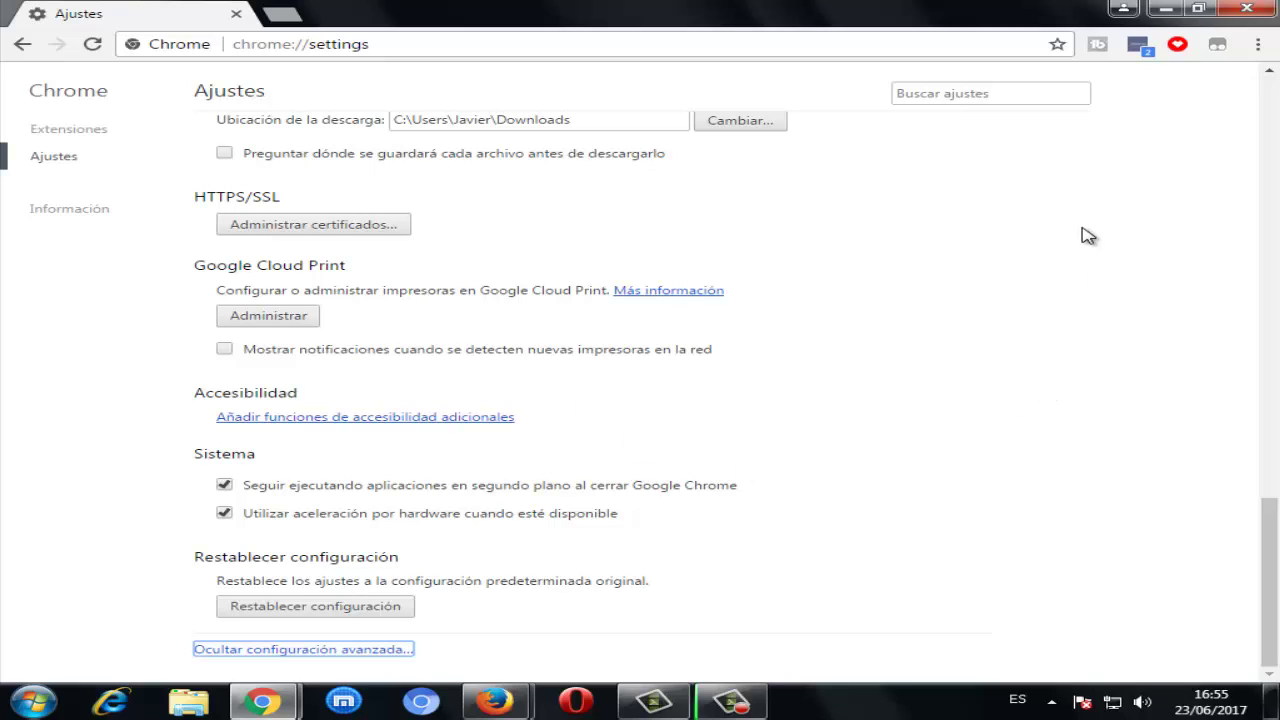
click(1257, 9)
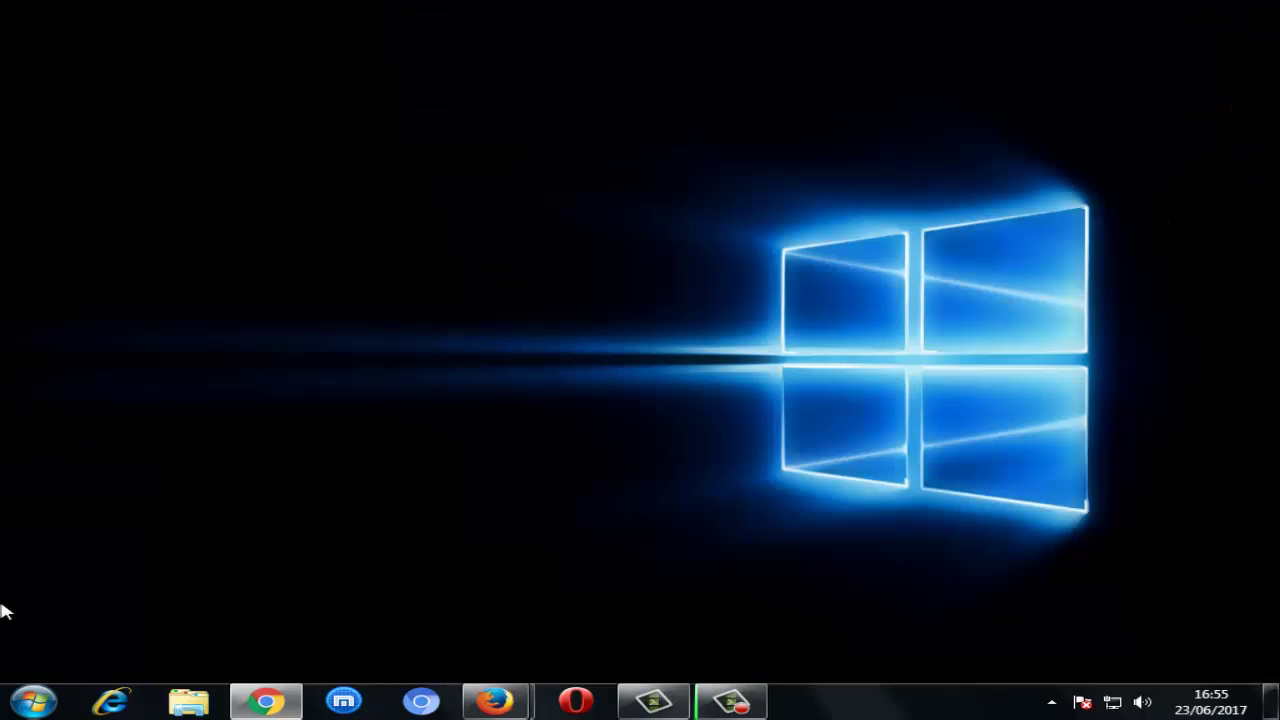
Step: Check the Windows Firewall on/off settings for private and public networks in the Control Panel, and close the window
click(32, 700)
click(435, 459)
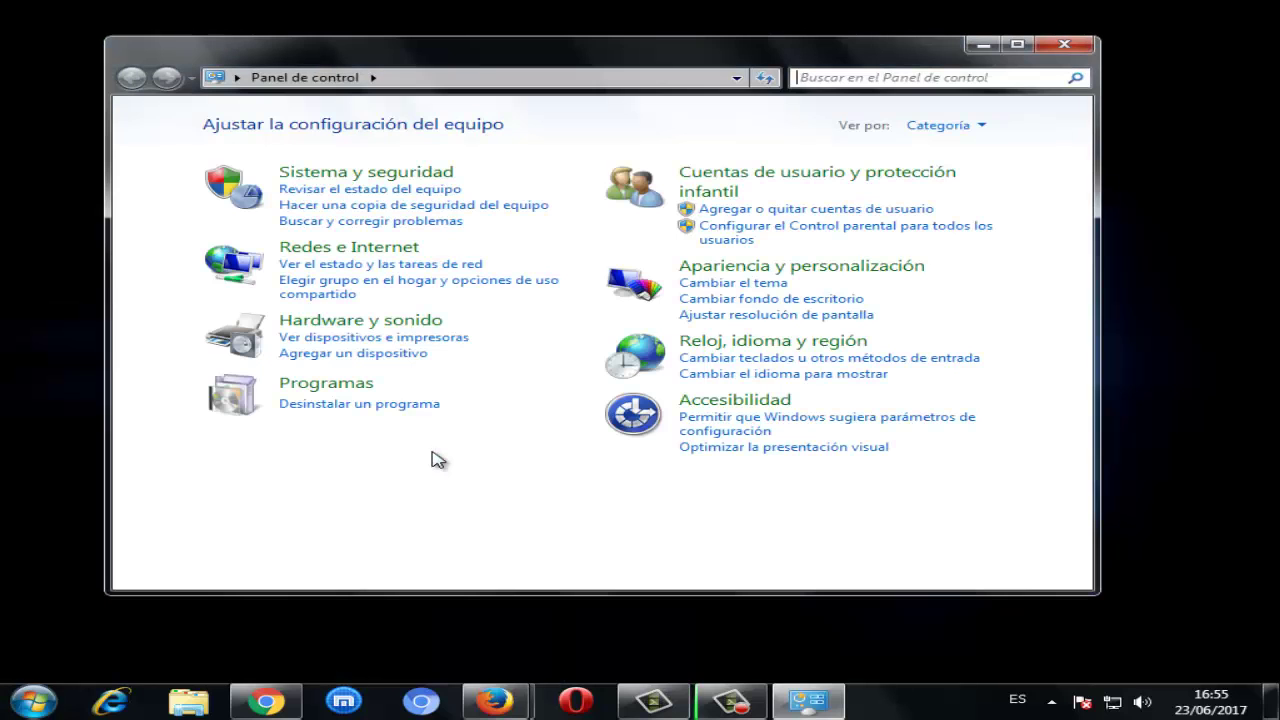
click(389, 177)
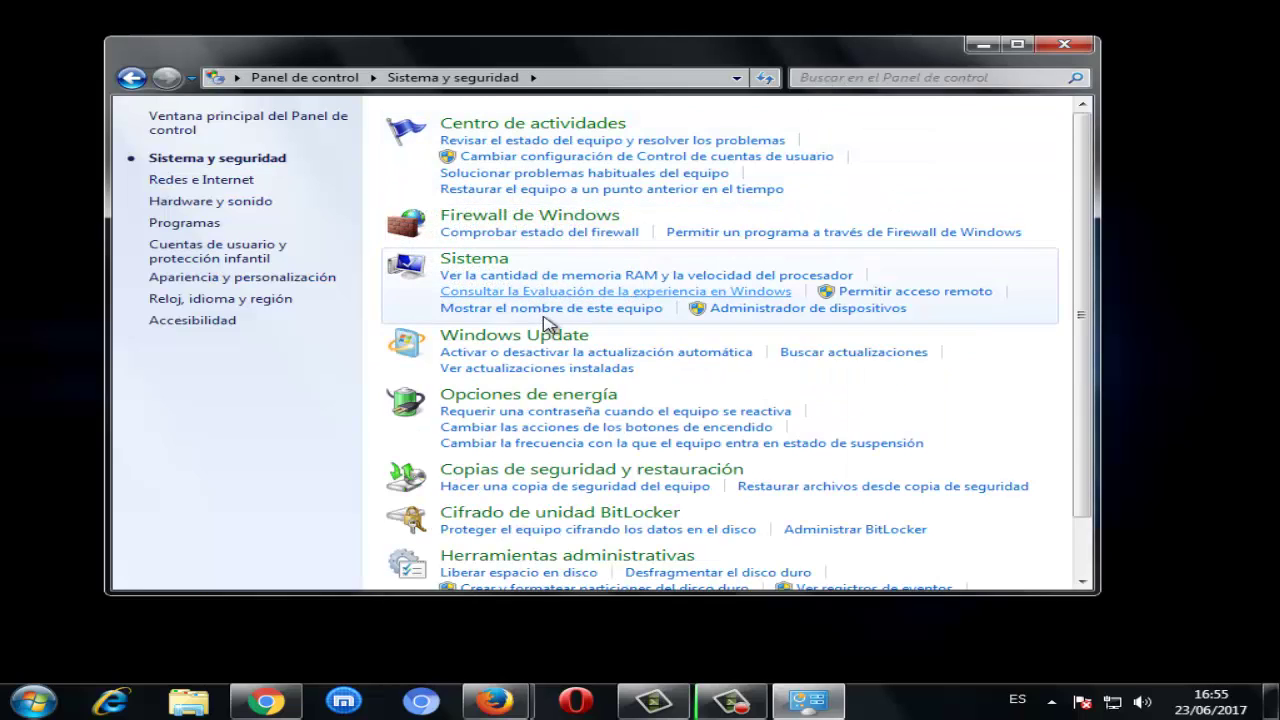
click(513, 222)
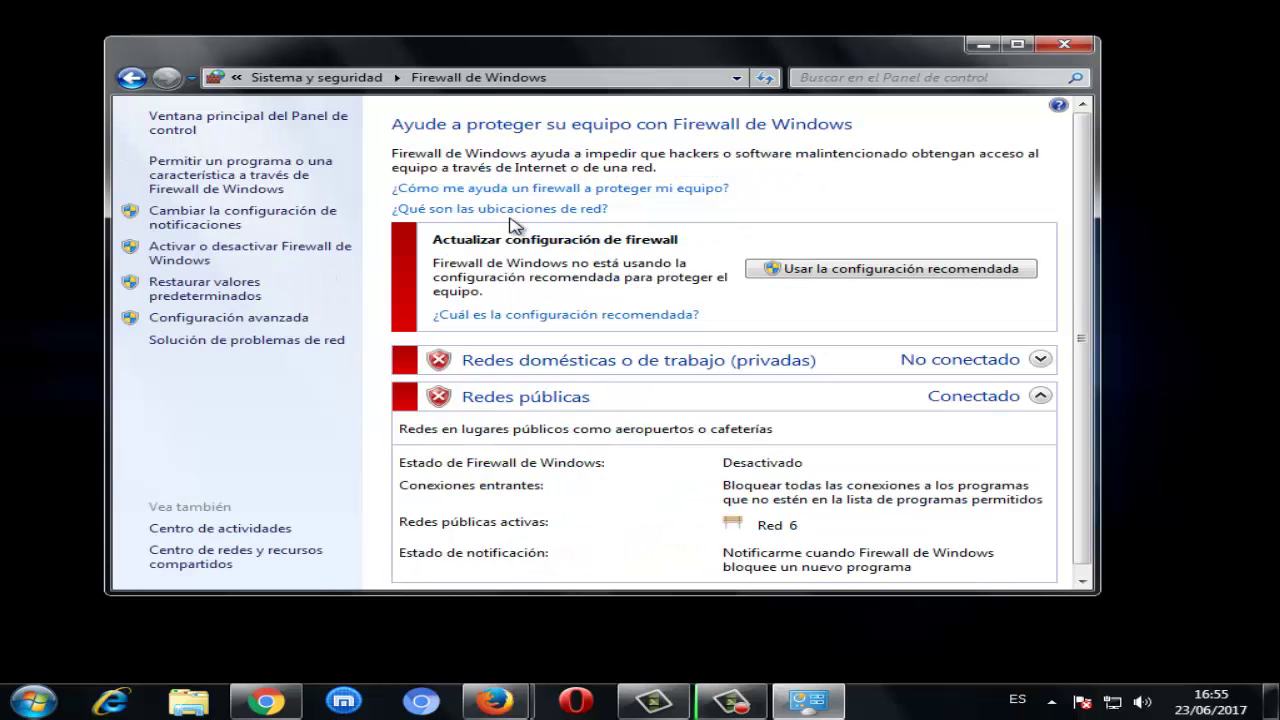
click(215, 258)
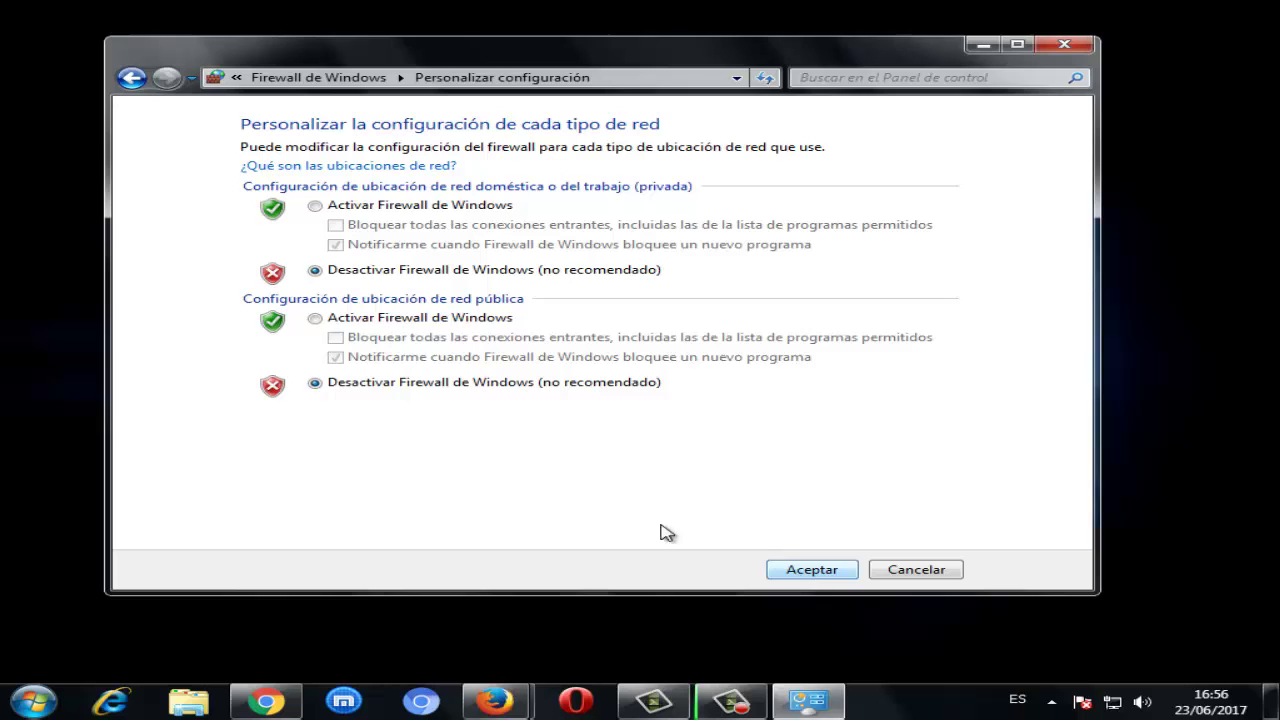
click(1064, 44)
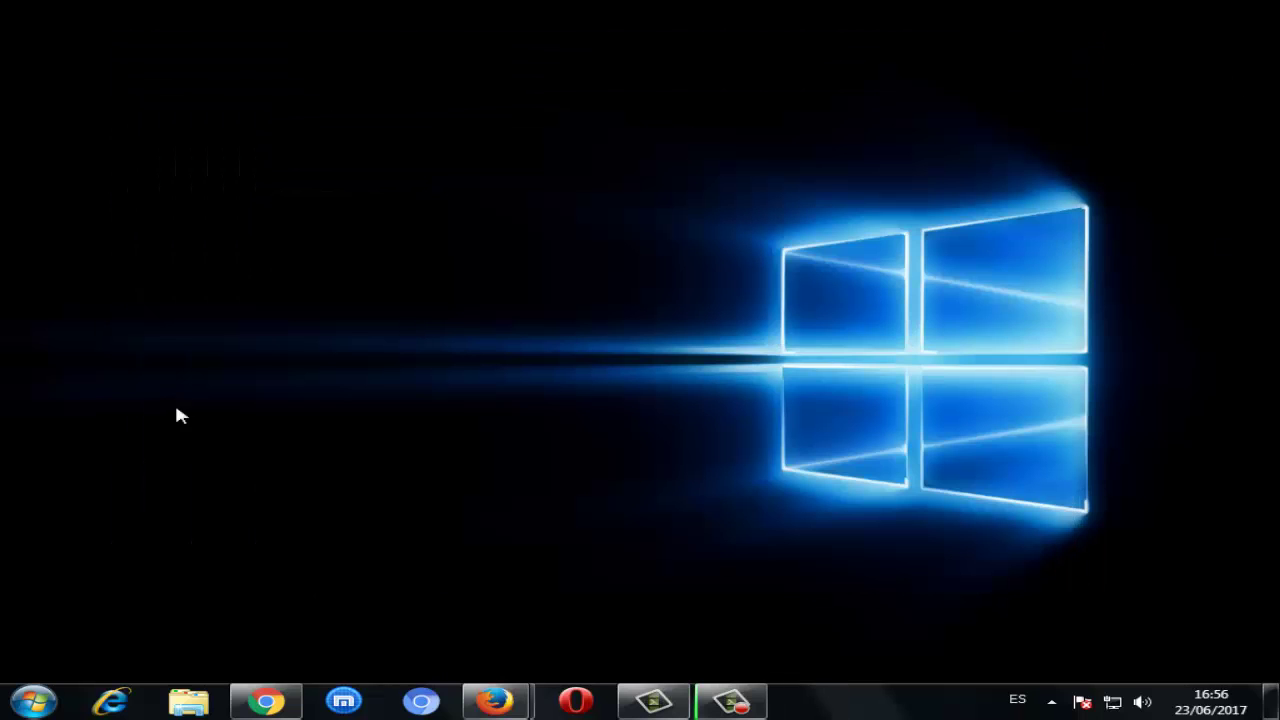
Step: Launch Google Chrome from the list of installed programs and maximize its window
click(32, 700)
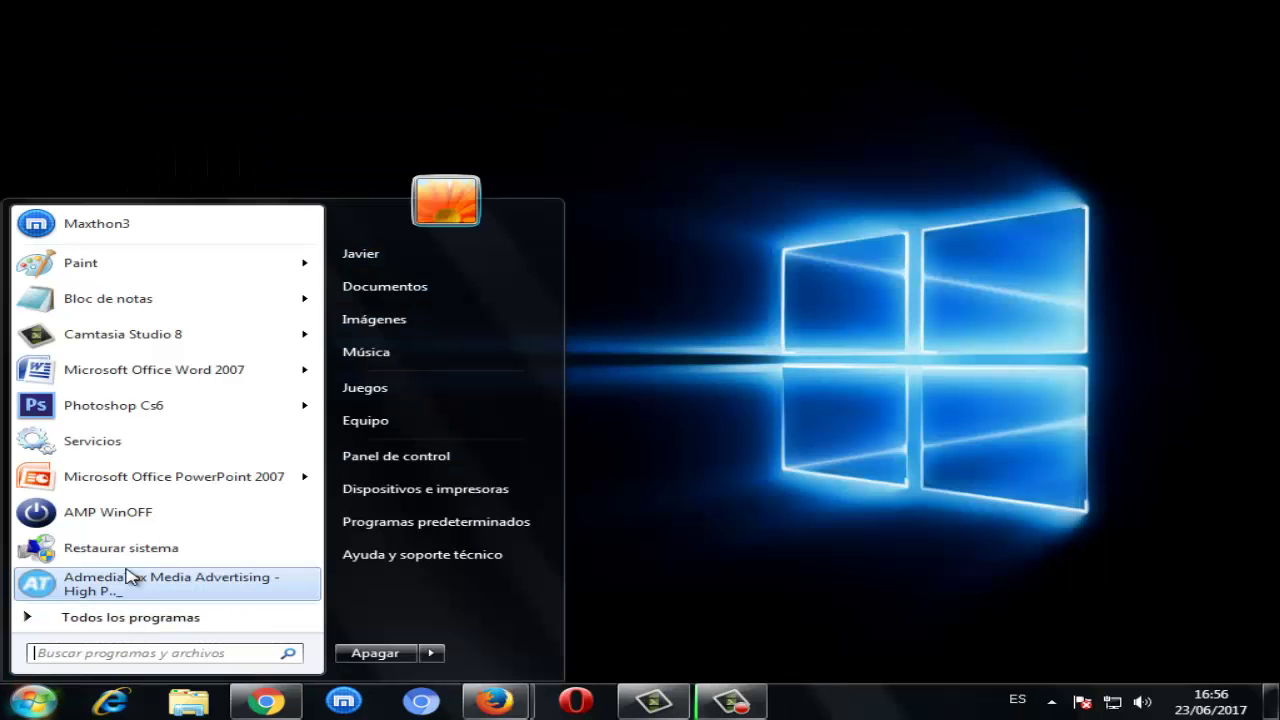
click(125, 627)
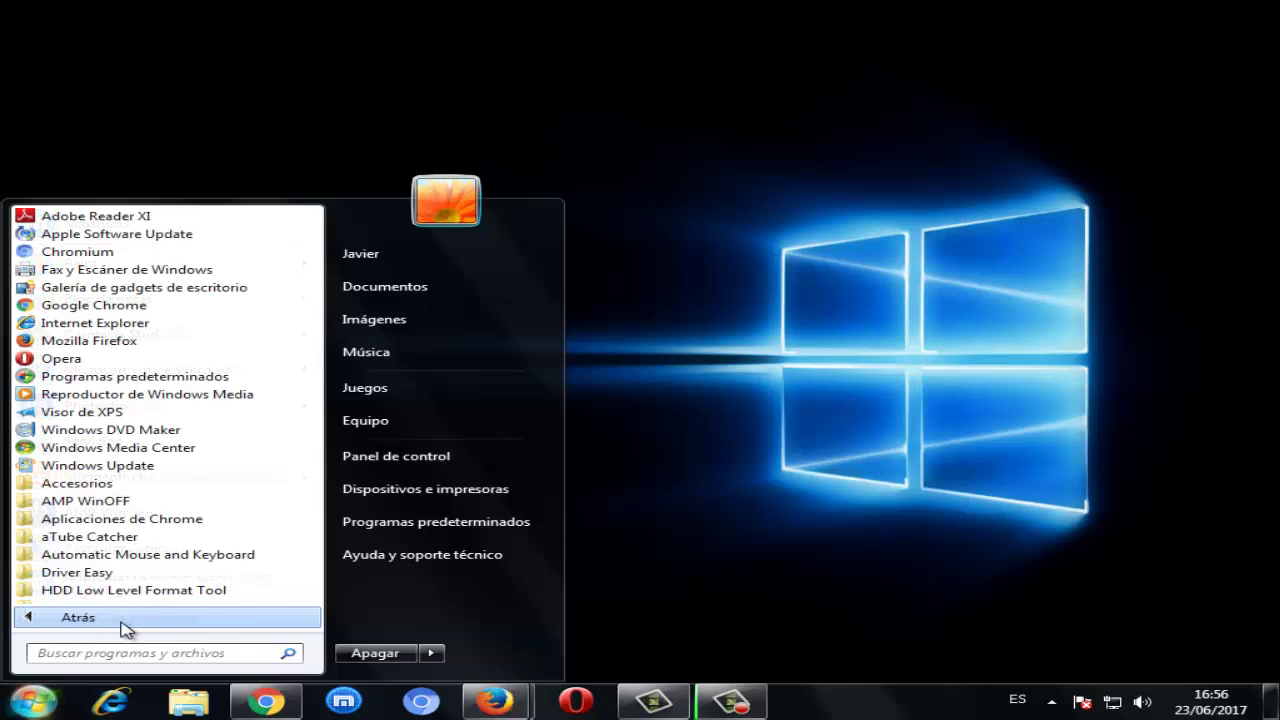
click(70, 311)
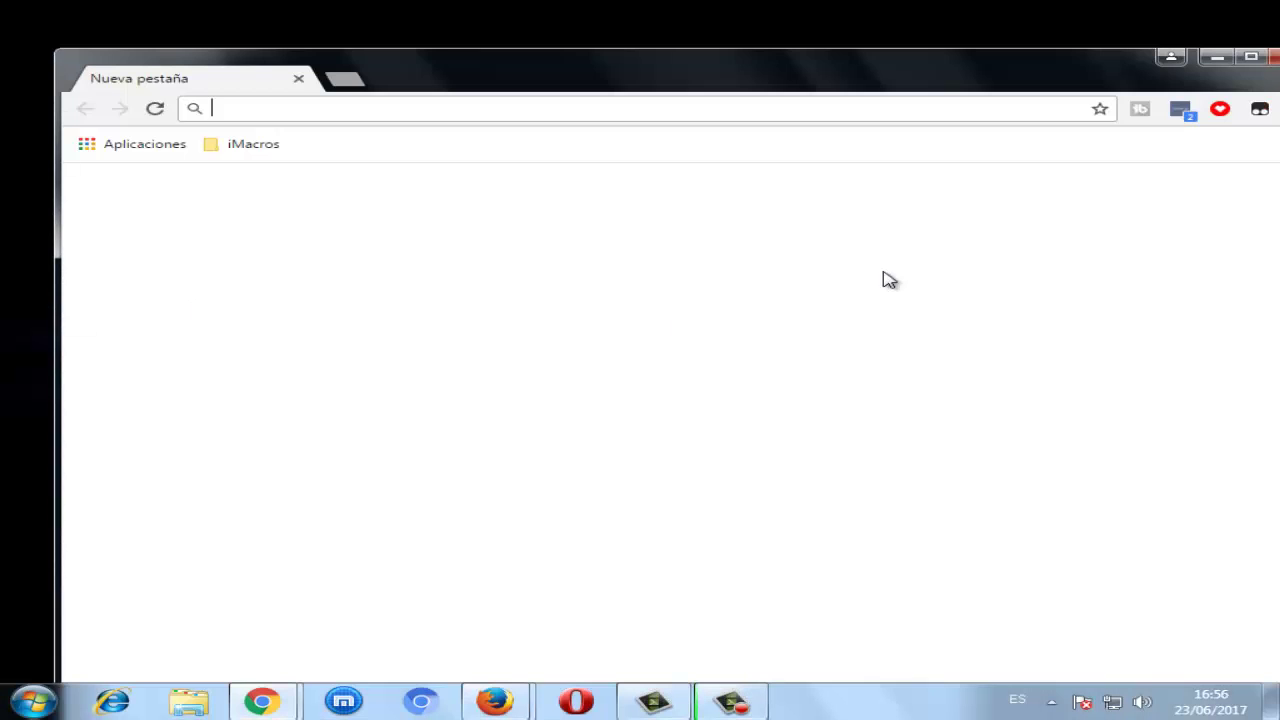
click(1250, 56)
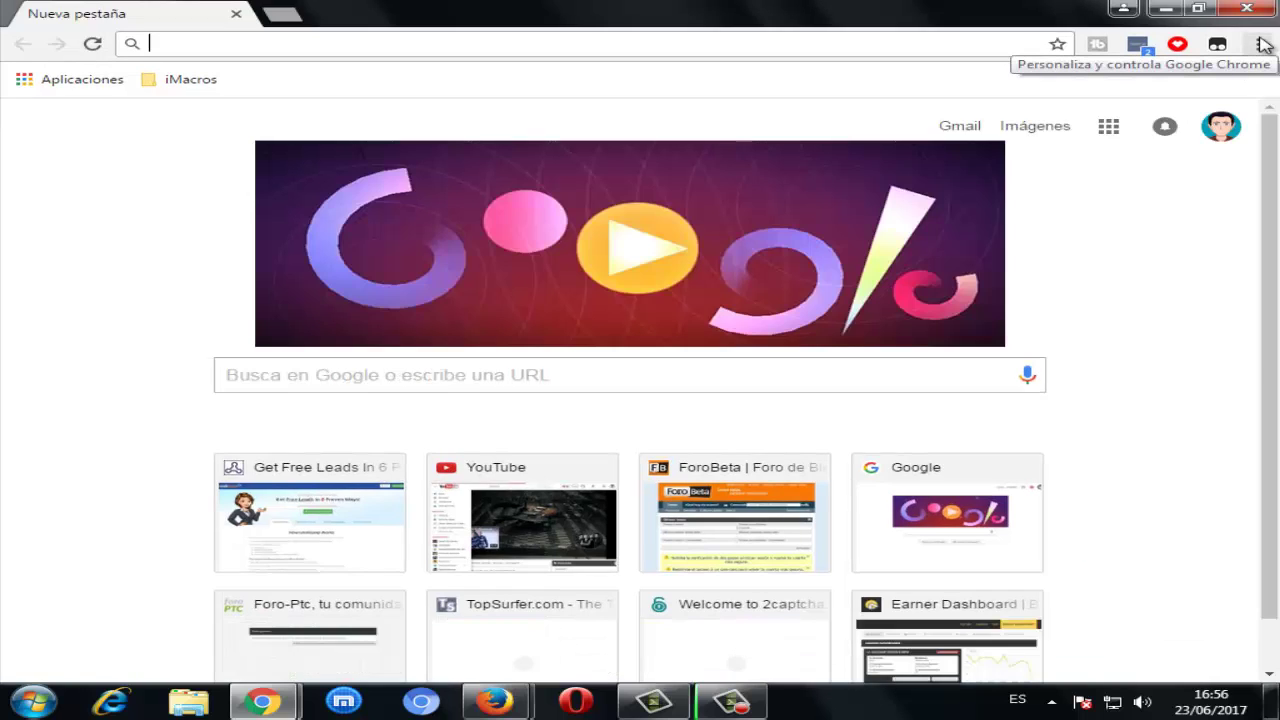
Step: Open Chrome's settings page and show the advanced configuration
click(1258, 44)
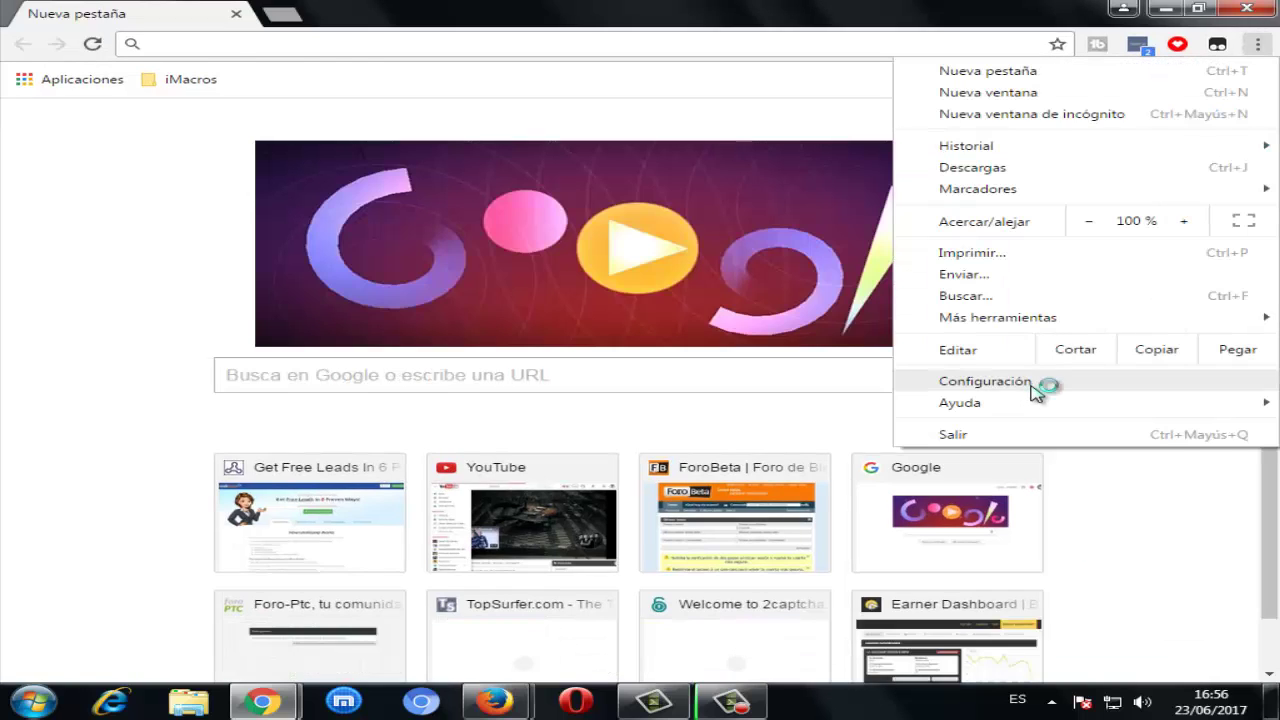
click(984, 381)
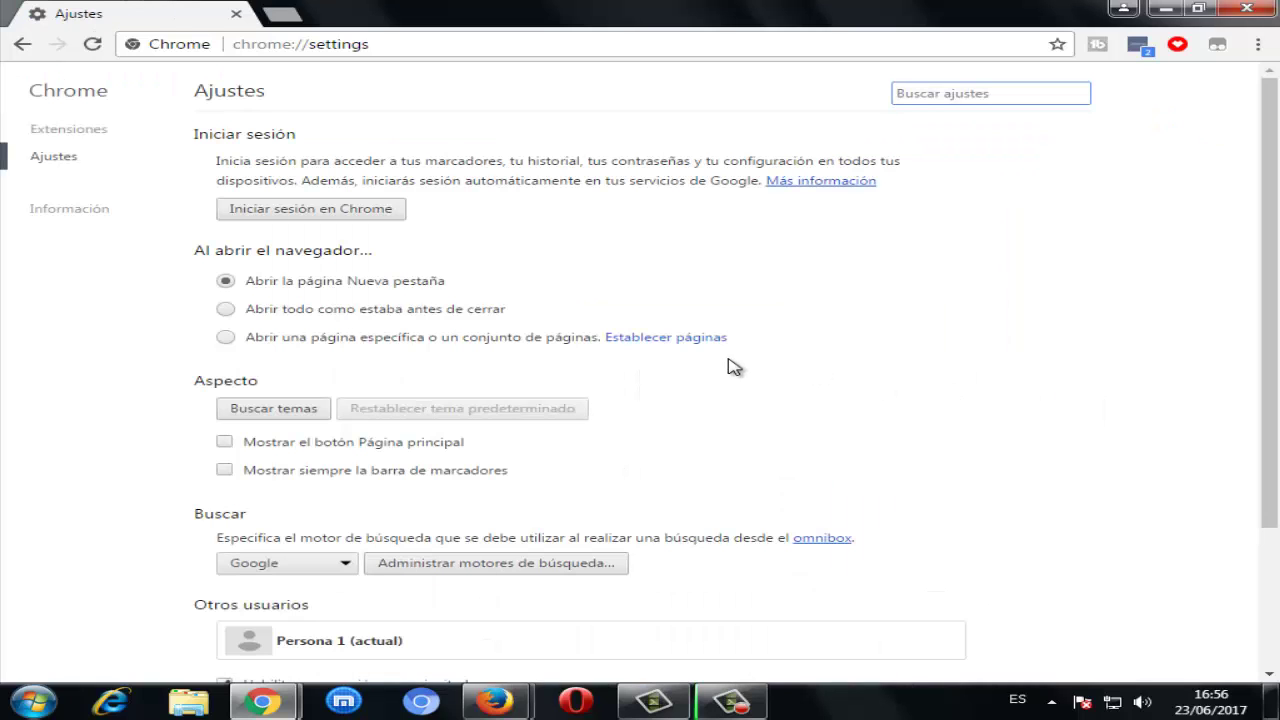
scroll(733, 375, down, 2)
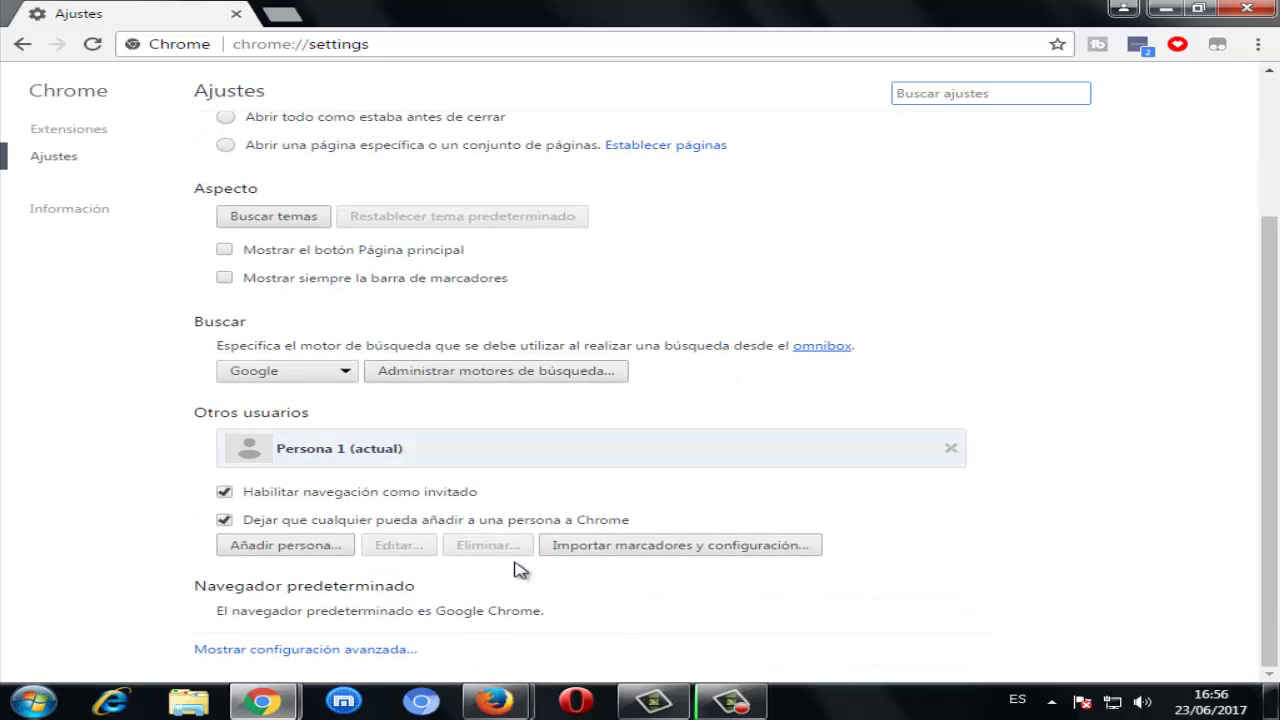
click(380, 651)
Step: Open the system proxy configuration from the Red section of the advanced settings and bring up its LAN settings
scroll(452, 598, down, 3)
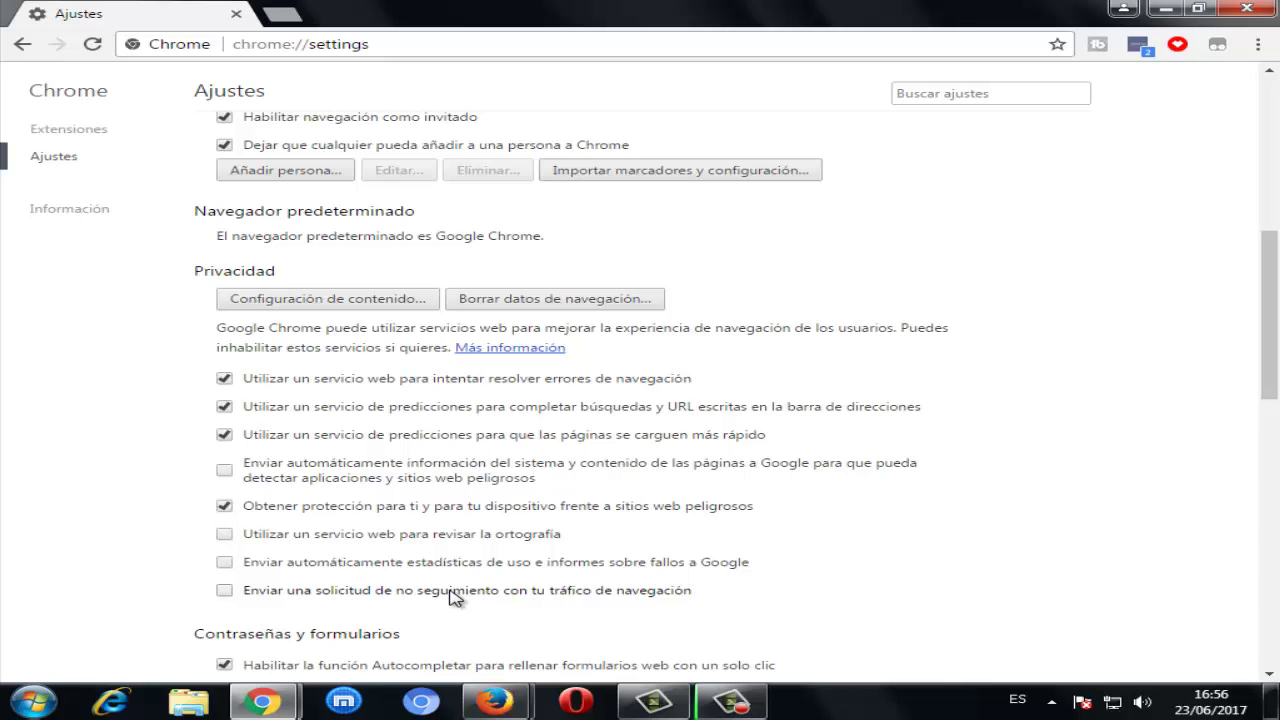
scroll(557, 536, up, 3)
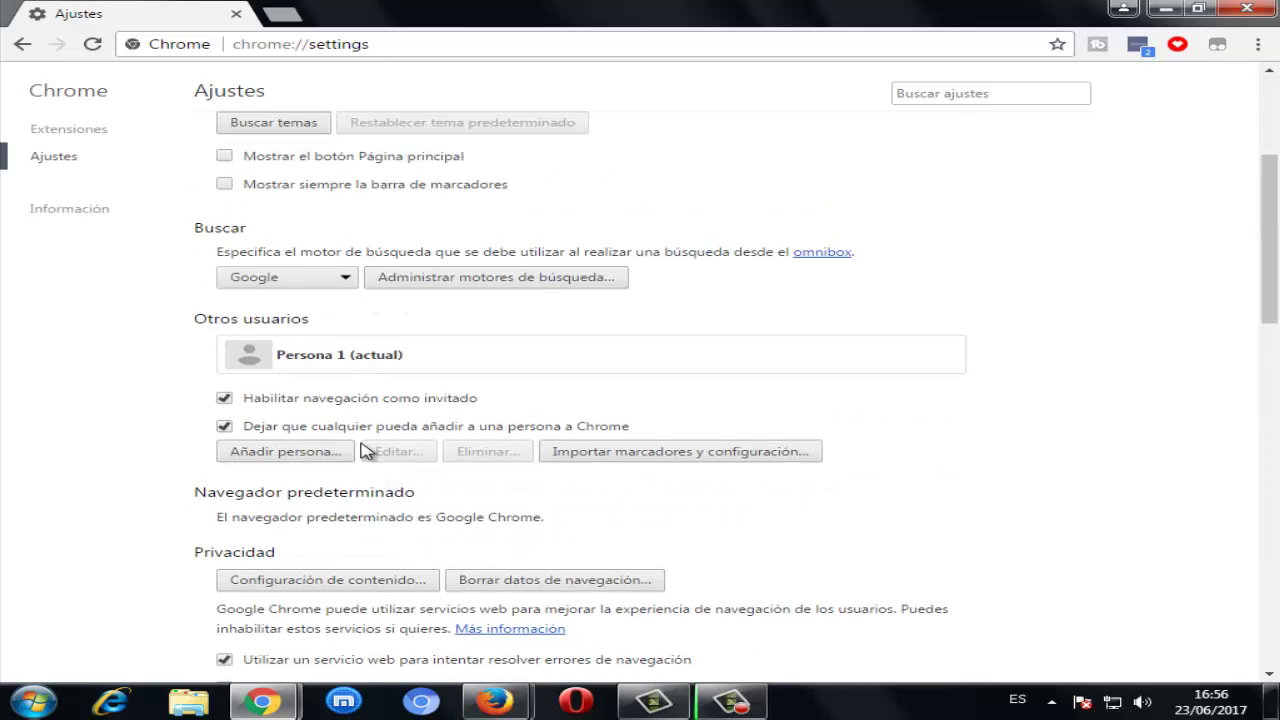
scroll(337, 378, up, 3)
scroll(355, 408, down, 4)
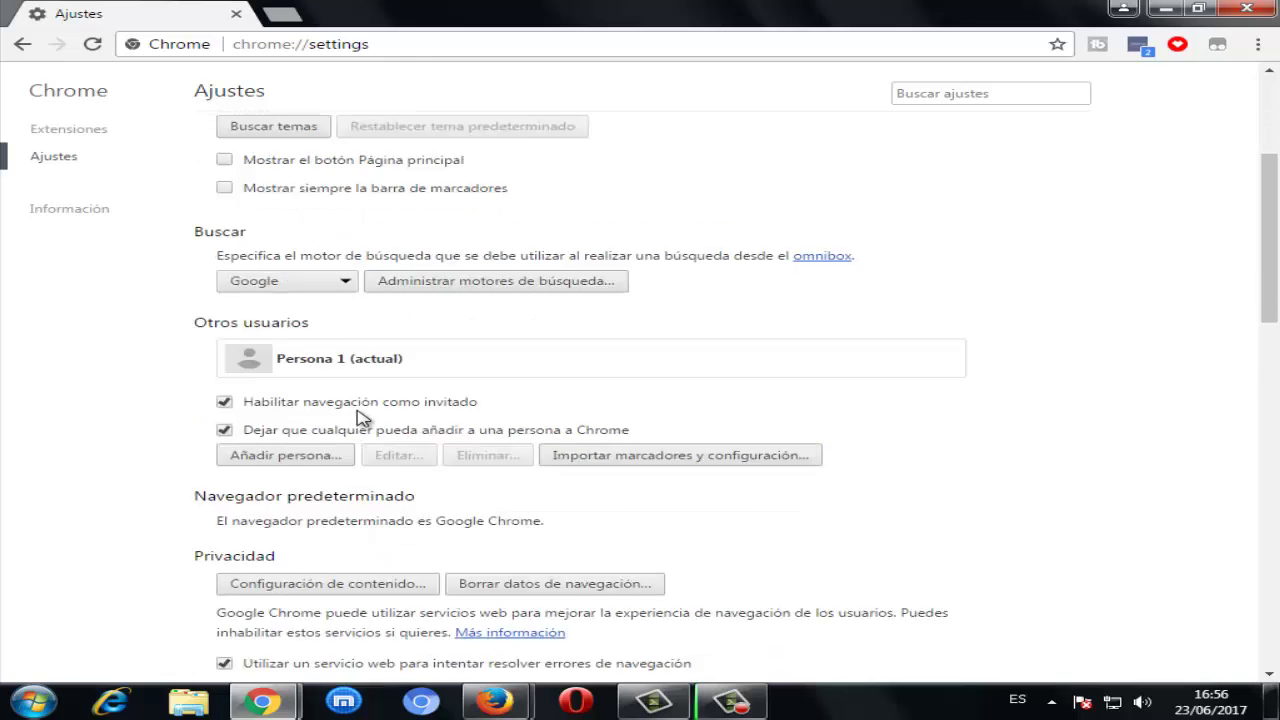
scroll(378, 458, down, 5)
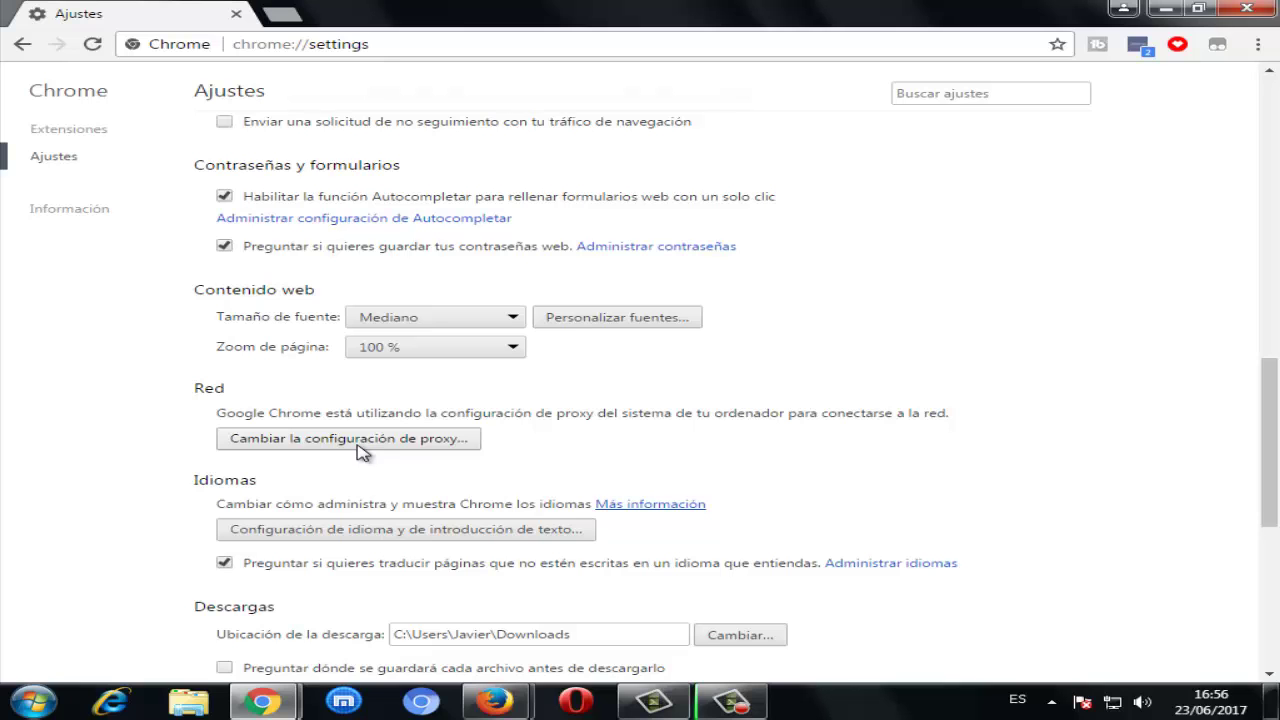
click(361, 449)
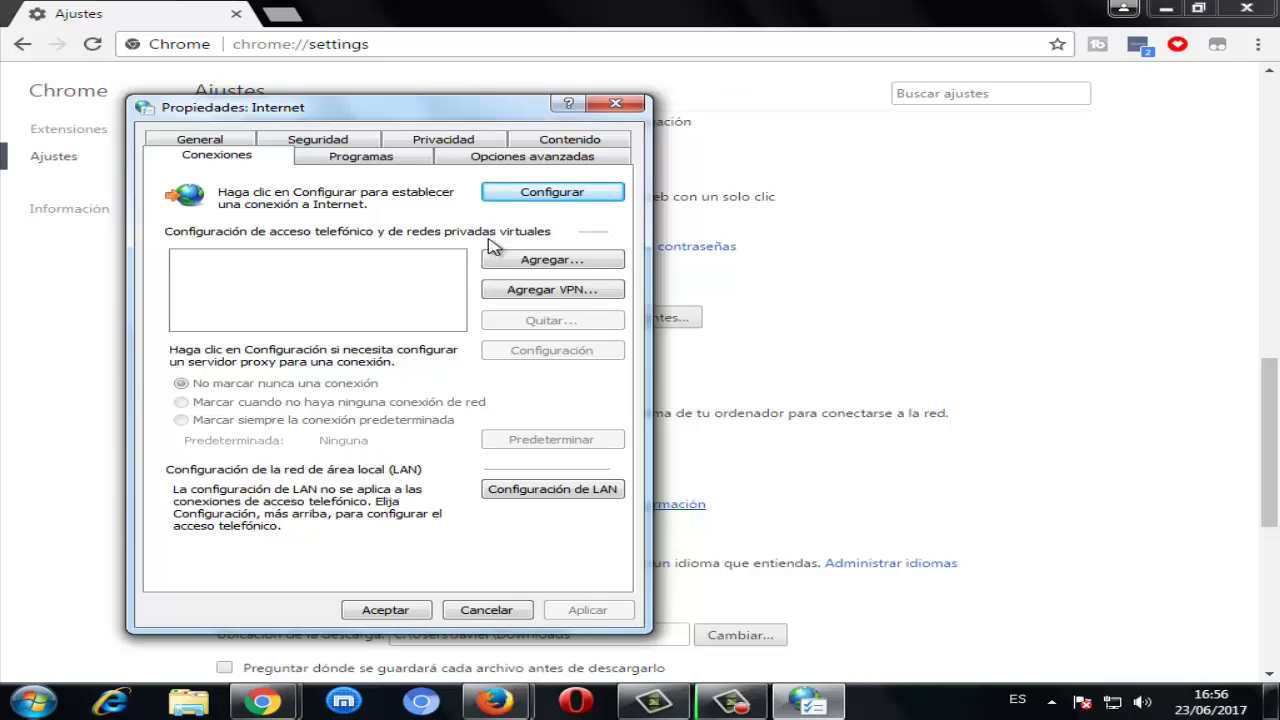
click(511, 491)
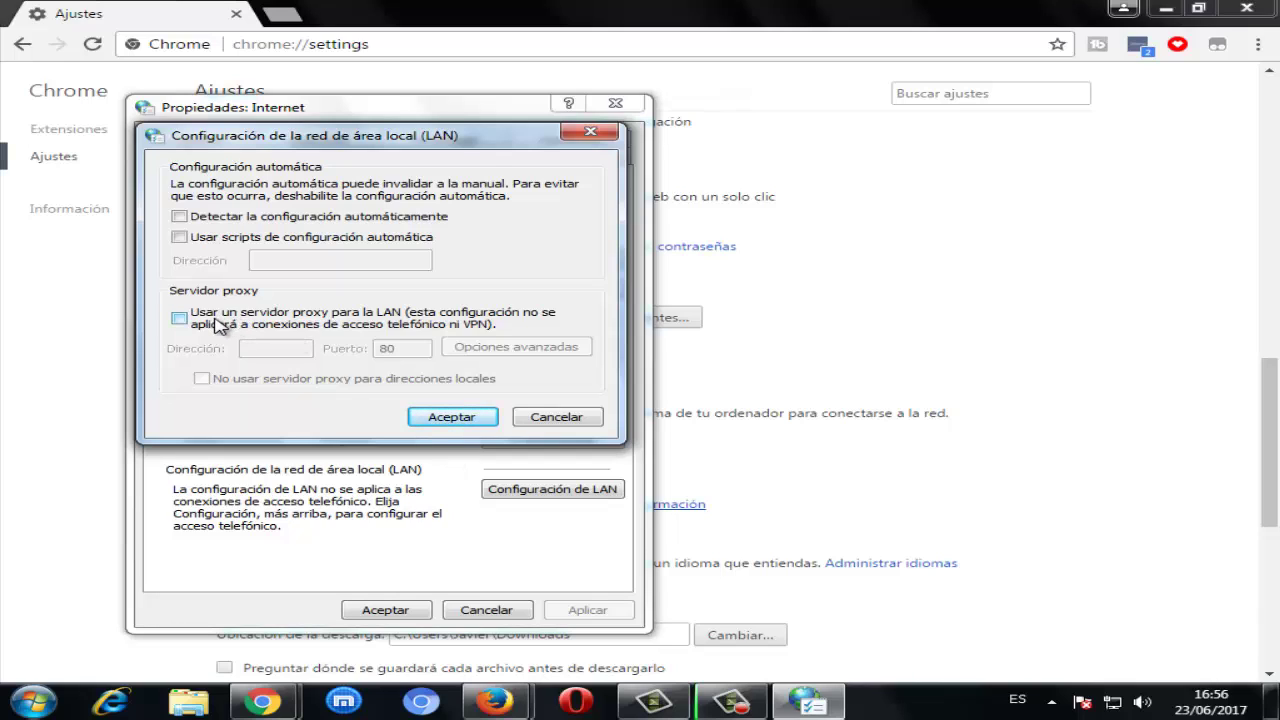
Step: Try enabling a proxy server for the LAN, discard the change and close the Internet properties
click(218, 326)
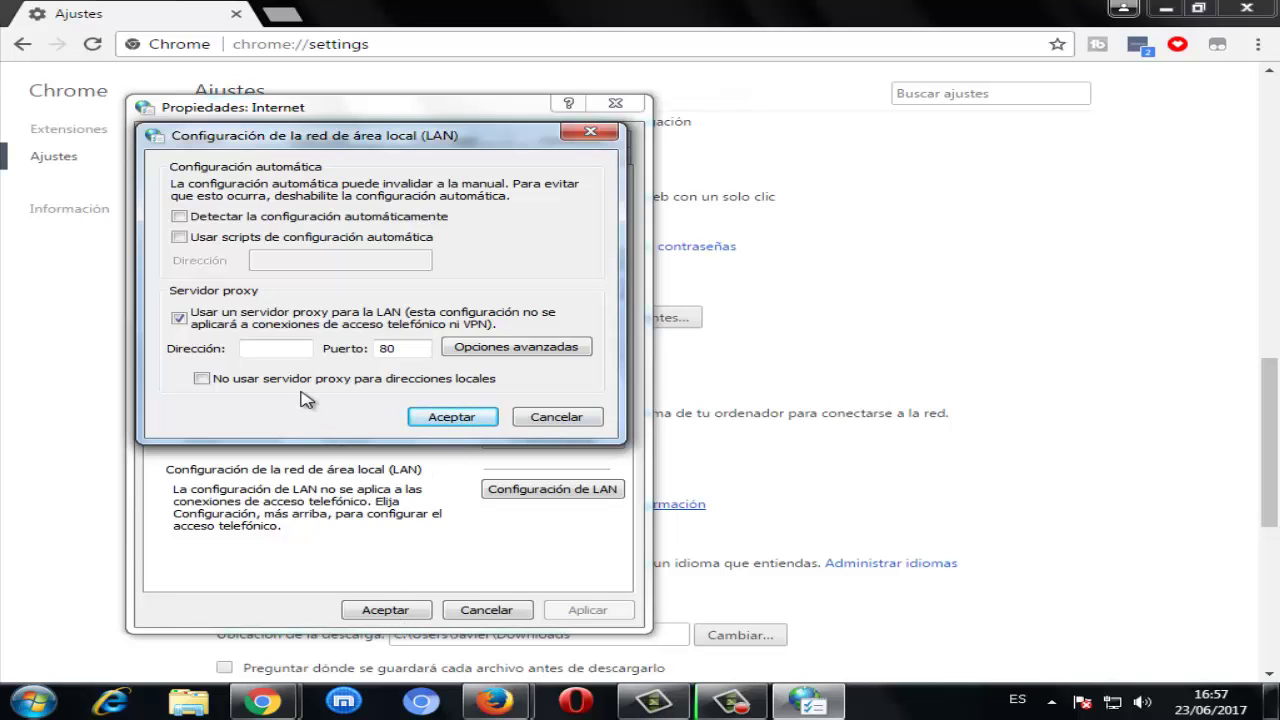
click(545, 418)
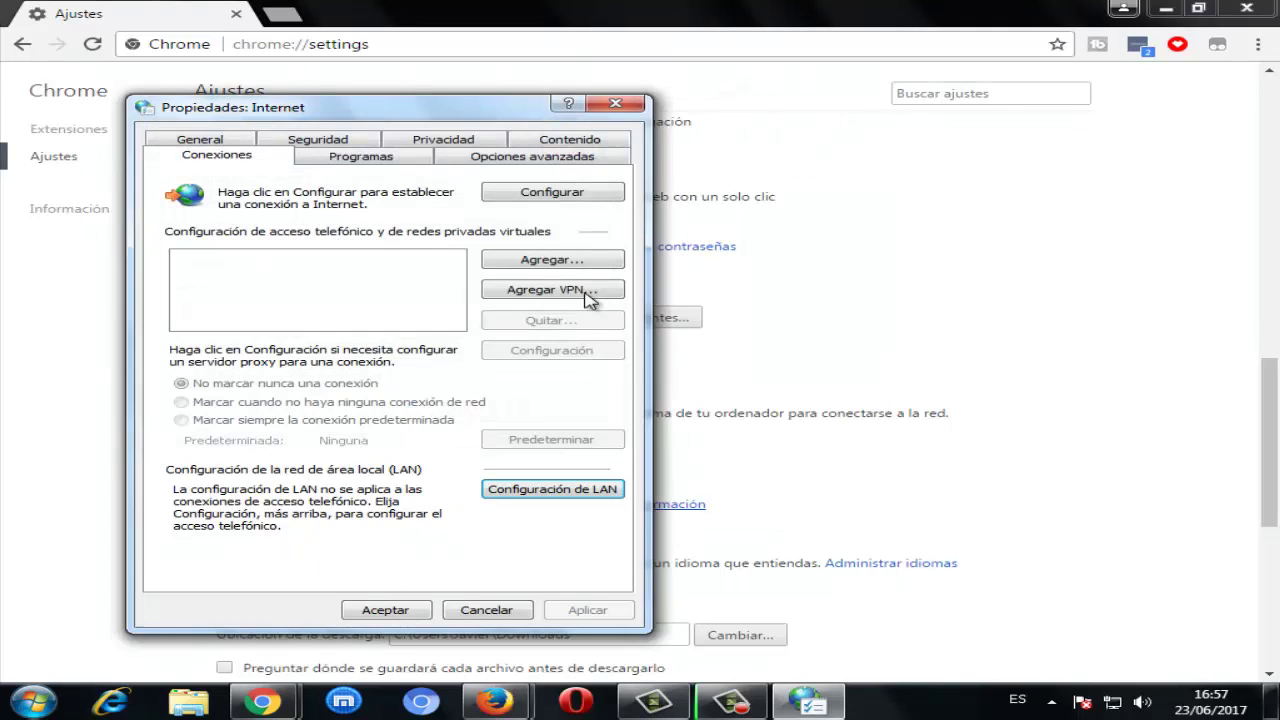
click(633, 110)
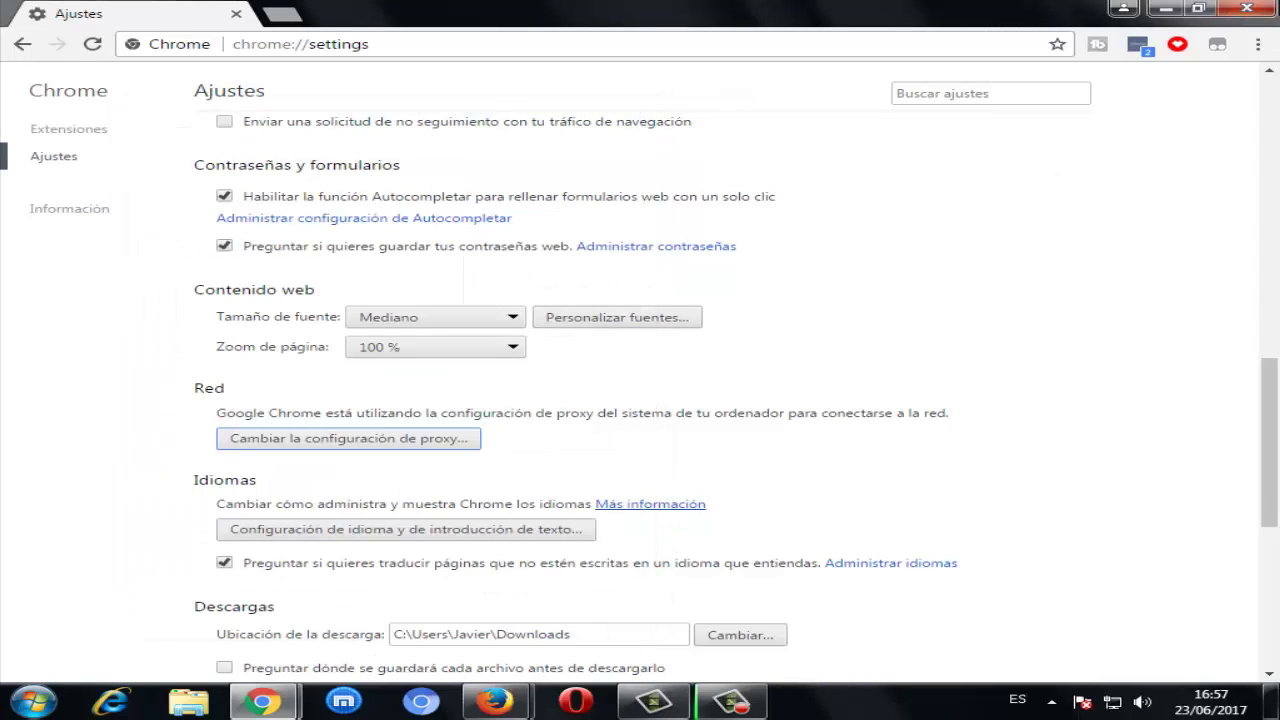